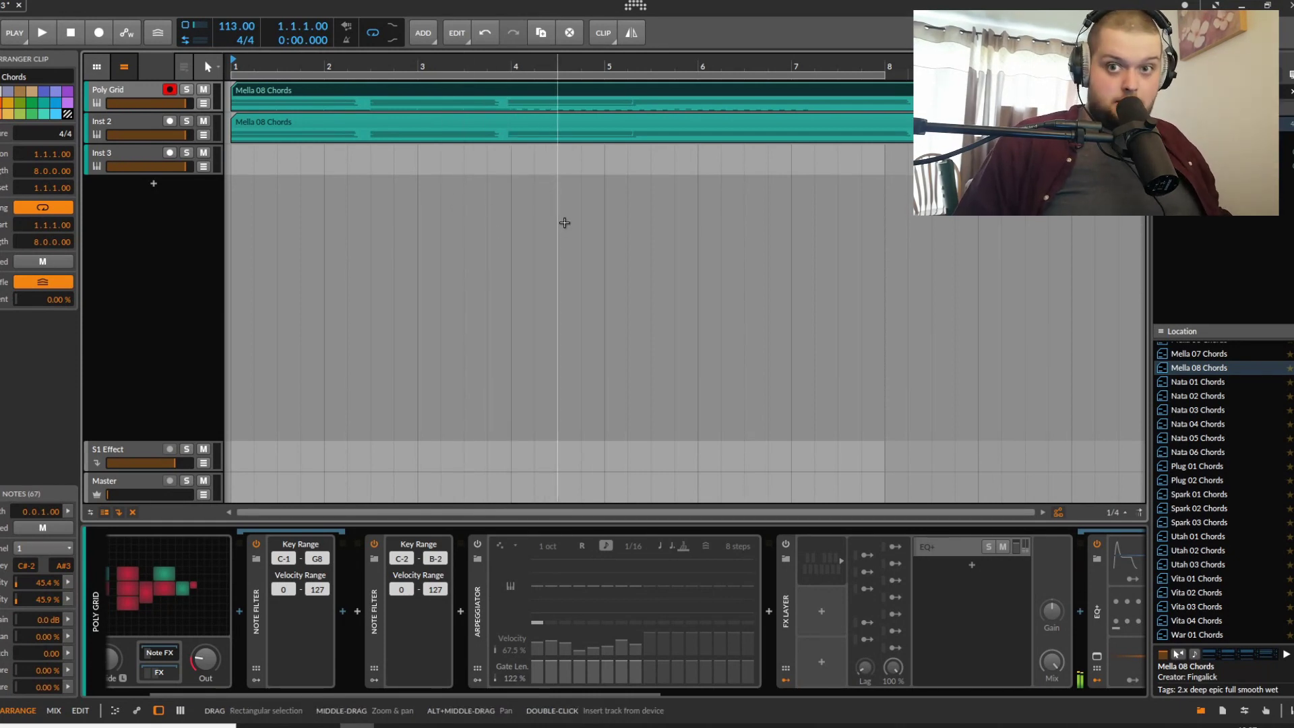
Play the pad, then open the Poly Grid clip's notes and select the low key-switch notes.
{"action": "key", "text": "space"}
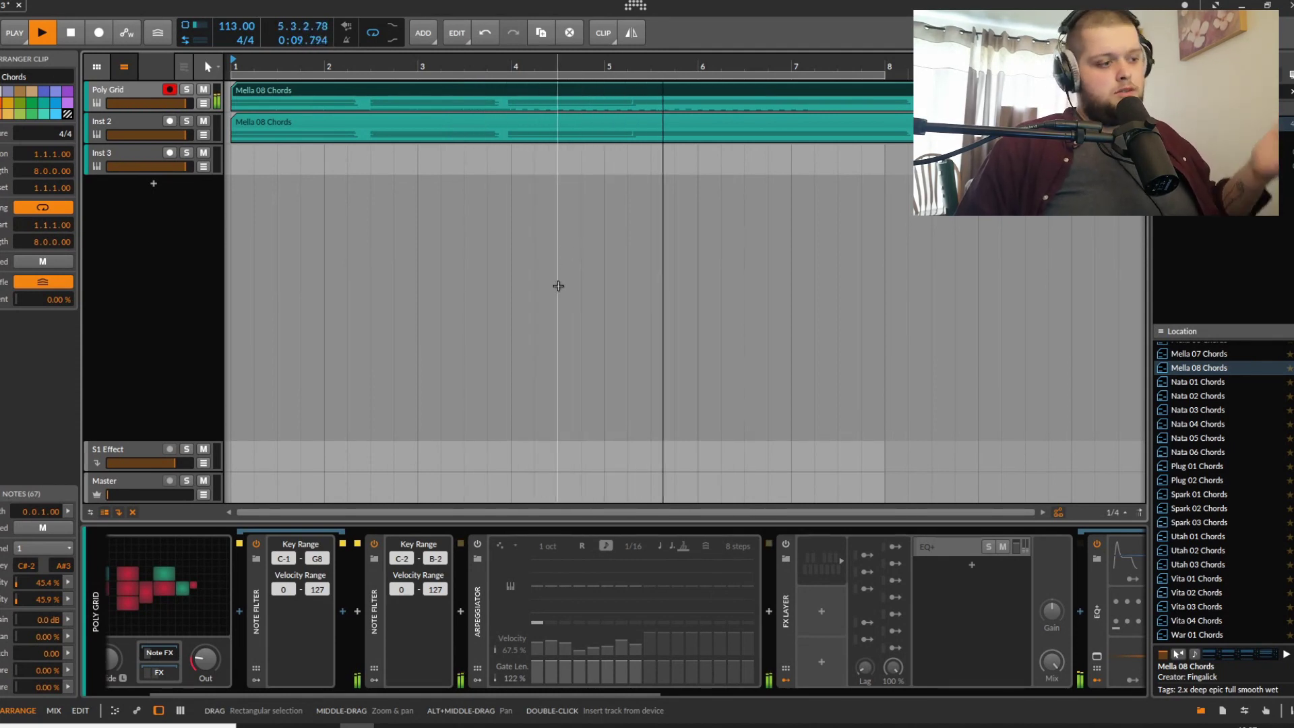
{"action": "key", "text": "space"}
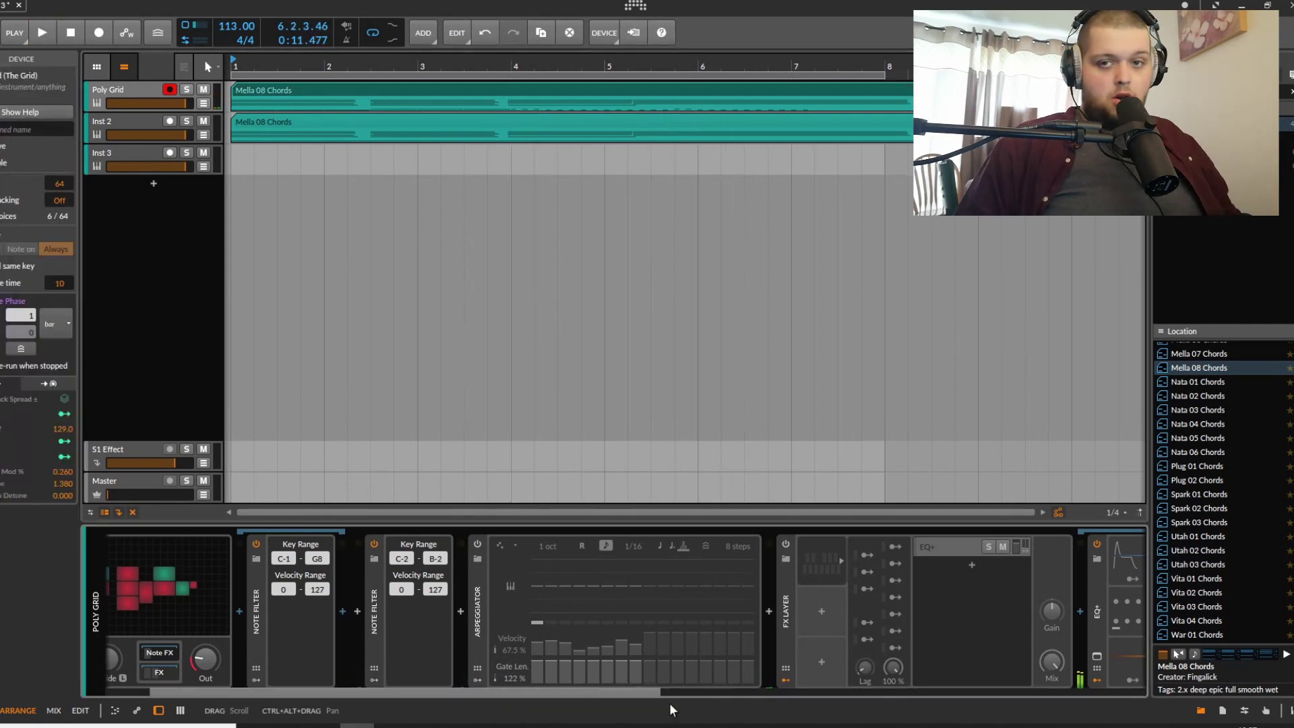
{"action": "double_click", "coordinate": [397, 104]}
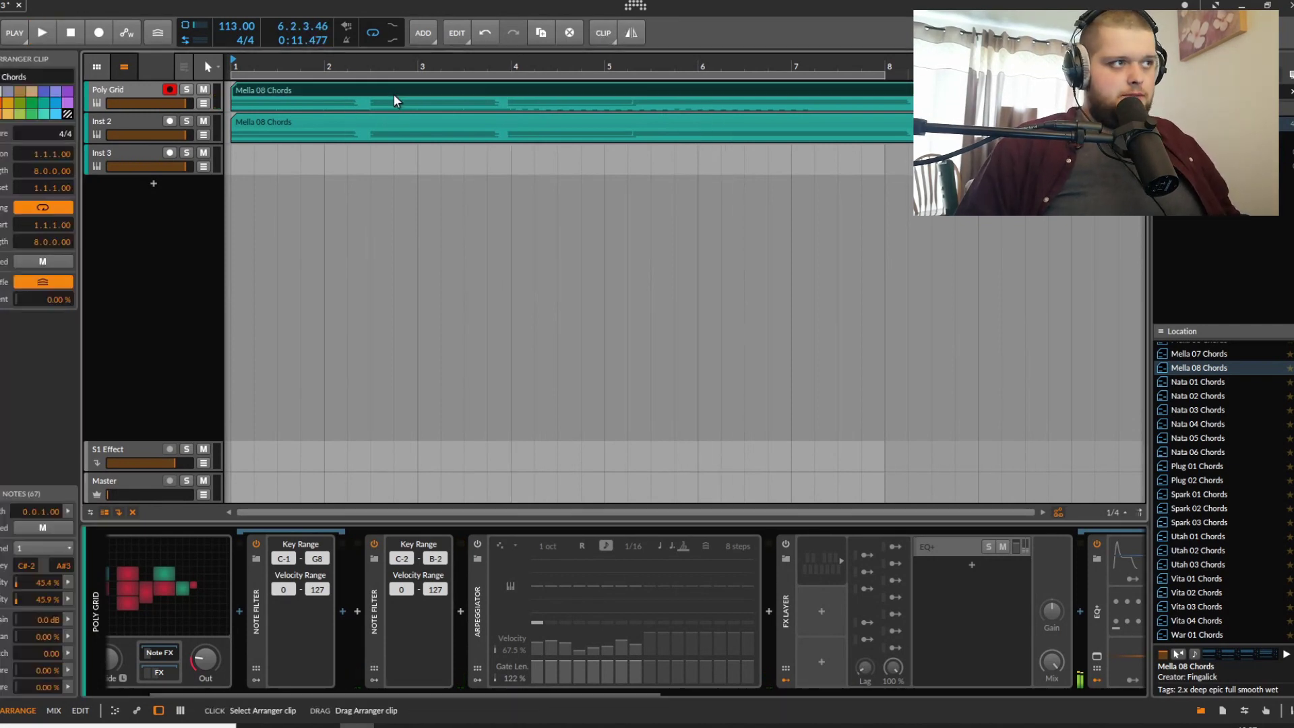
{"action": "left_click_drag", "start_coordinate": [959, 609], "coordinate": [253, 687]}
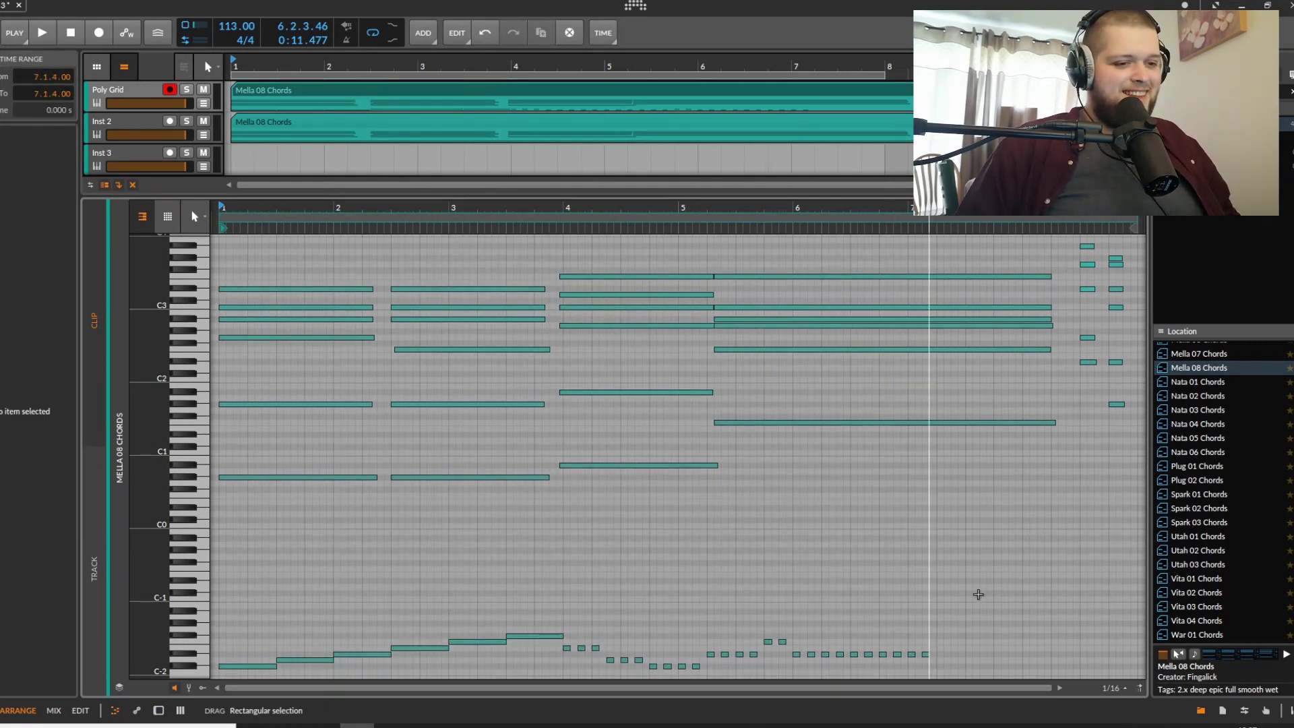
{"action": "left_click_drag", "start_coordinate": [997, 593], "coordinate": [276, 713]}
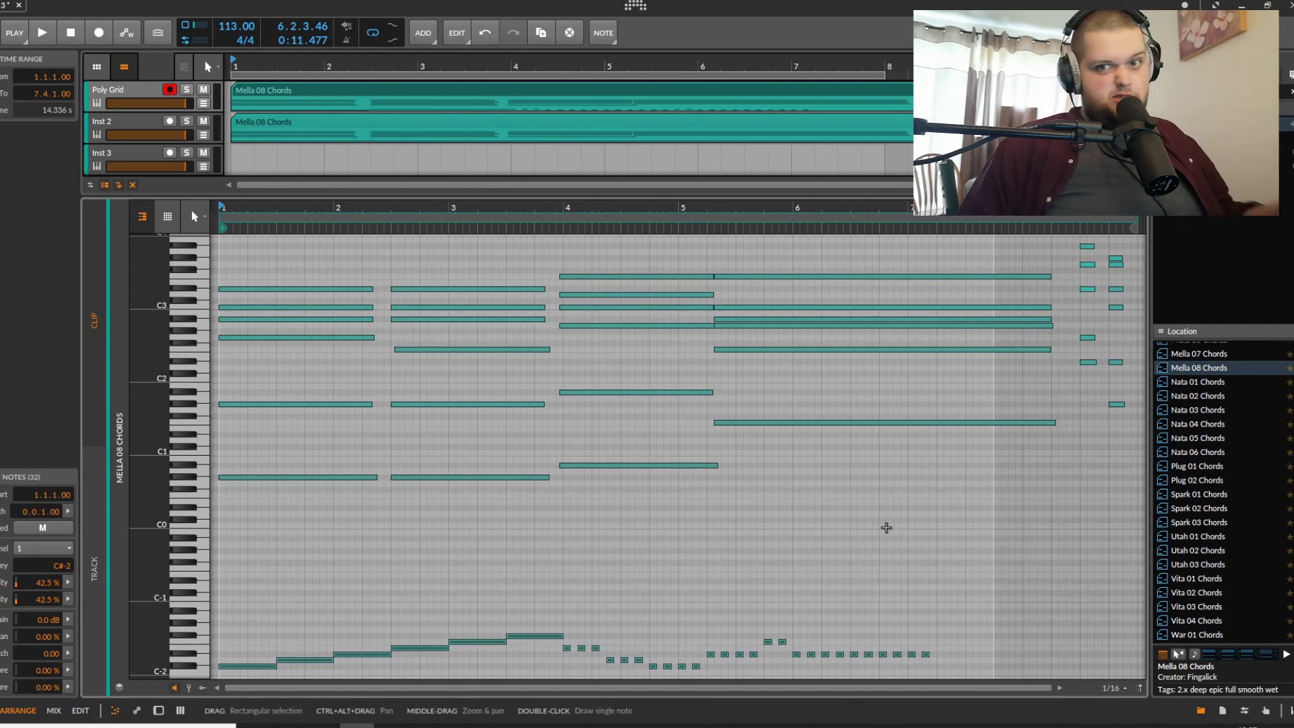
Switch on the FX Layer in the Poly Grid device chain and play the pad through it.
{"action": "left_click", "coordinate": [124, 98]}
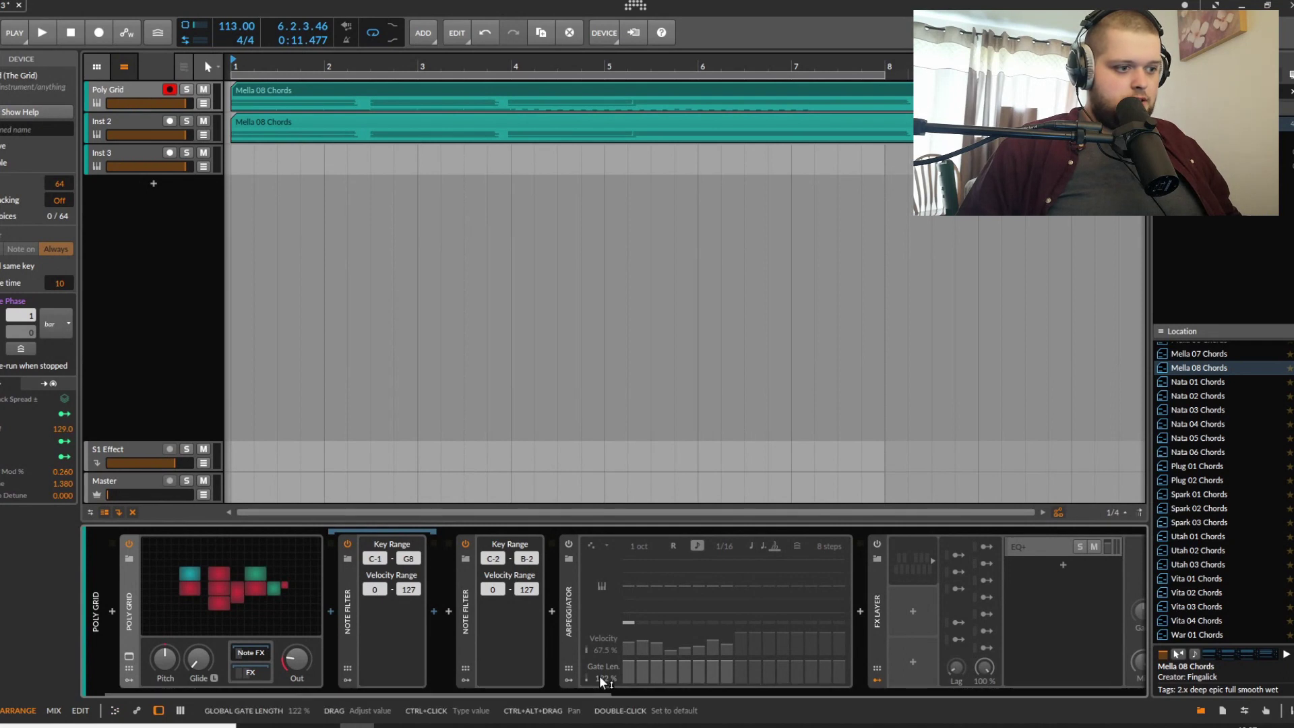
{"action": "left_click_drag", "start_coordinate": [597, 694], "coordinate": [775, 695]}
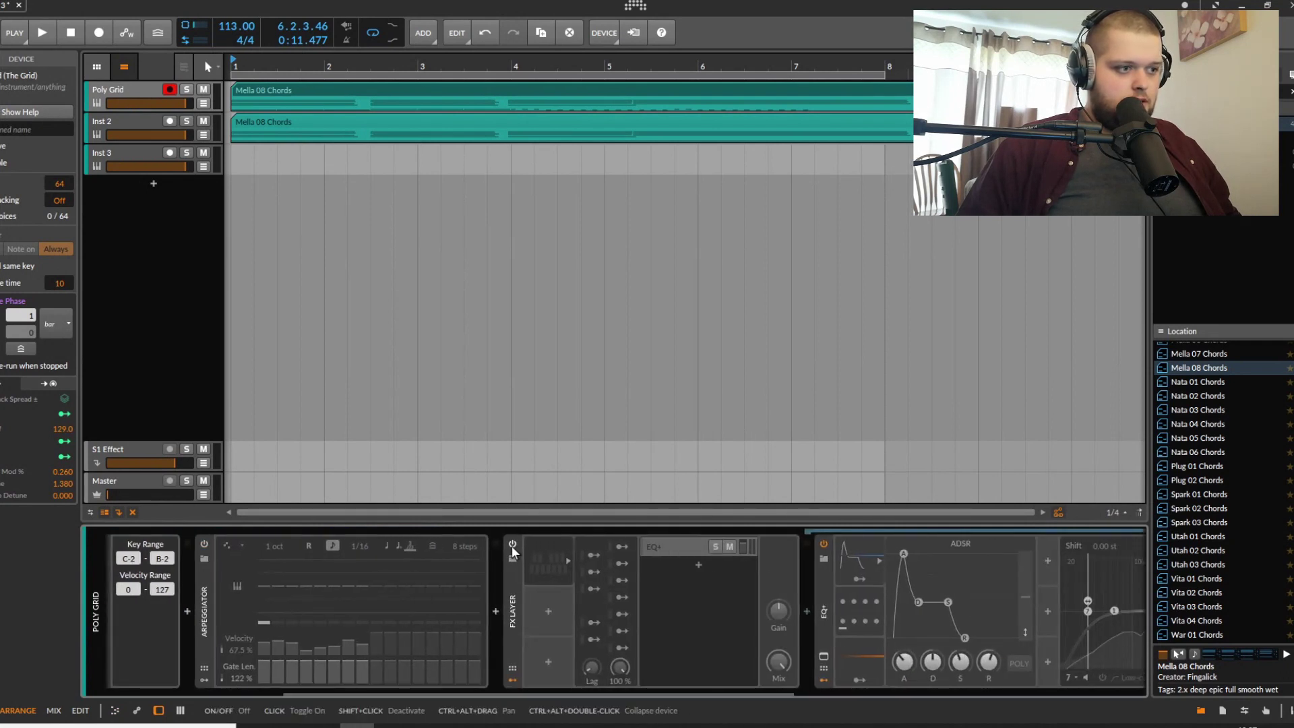
{"action": "left_click", "coordinate": [512, 544]}
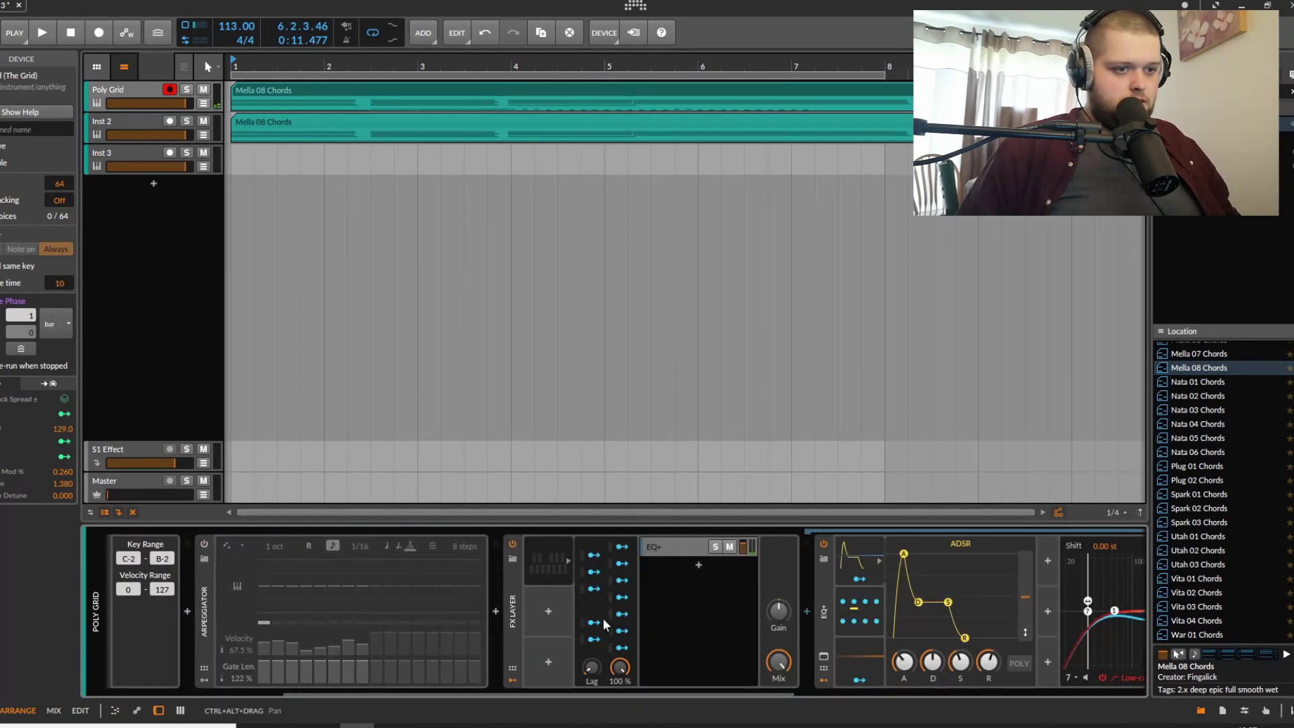
{"action": "key", "text": "space"}
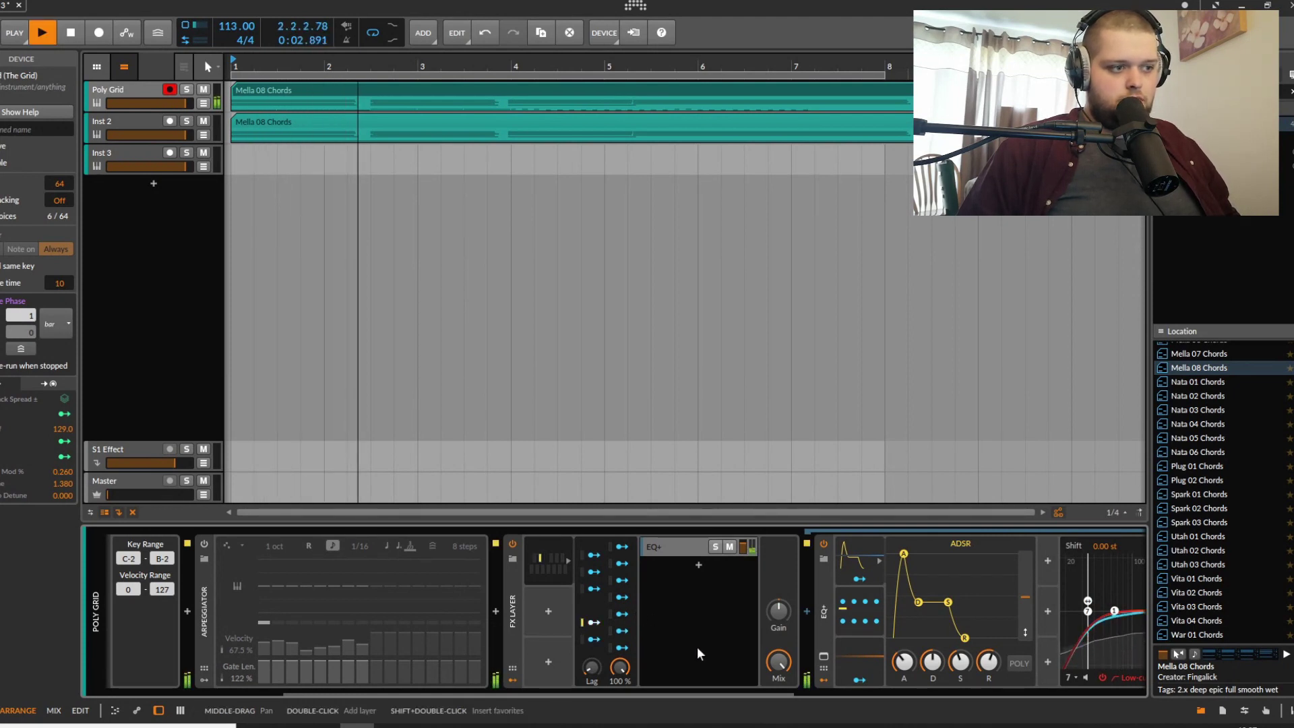
{"action": "left_click_drag", "start_coordinate": [741, 692], "coordinate": [902, 693]}
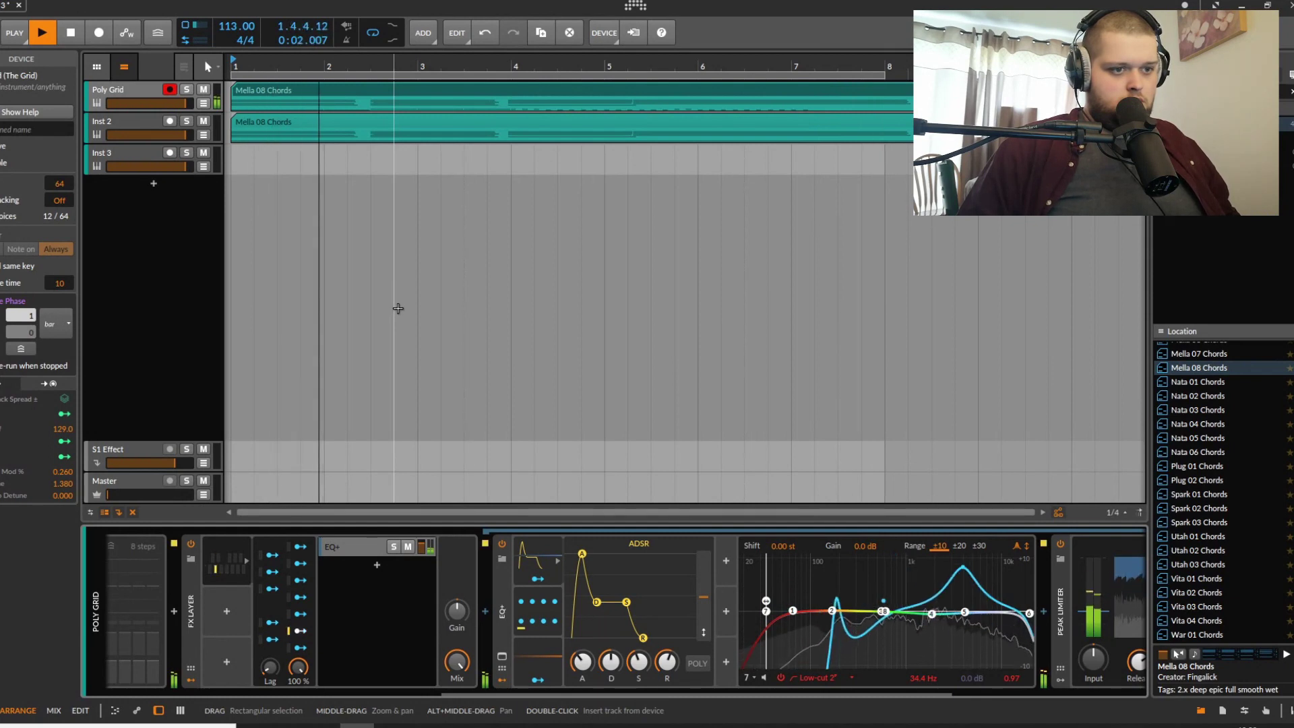
{"action": "key", "text": "space"}
Select the low key-switch notes in the Mella 08 Chords clip, then return to the device chain.
{"action": "double_click", "coordinate": [520, 94]}
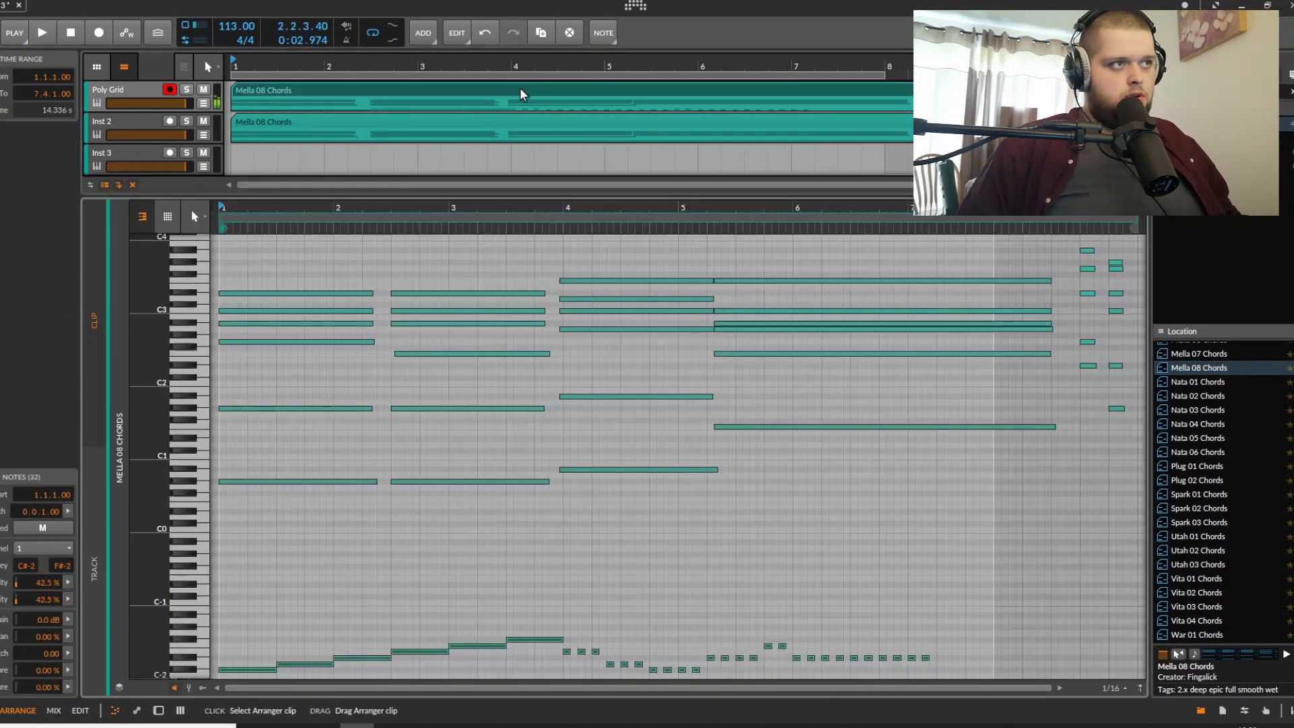
{"action": "left_click_drag", "start_coordinate": [975, 599], "coordinate": [215, 718]}
{"action": "left_click", "coordinate": [159, 710]}
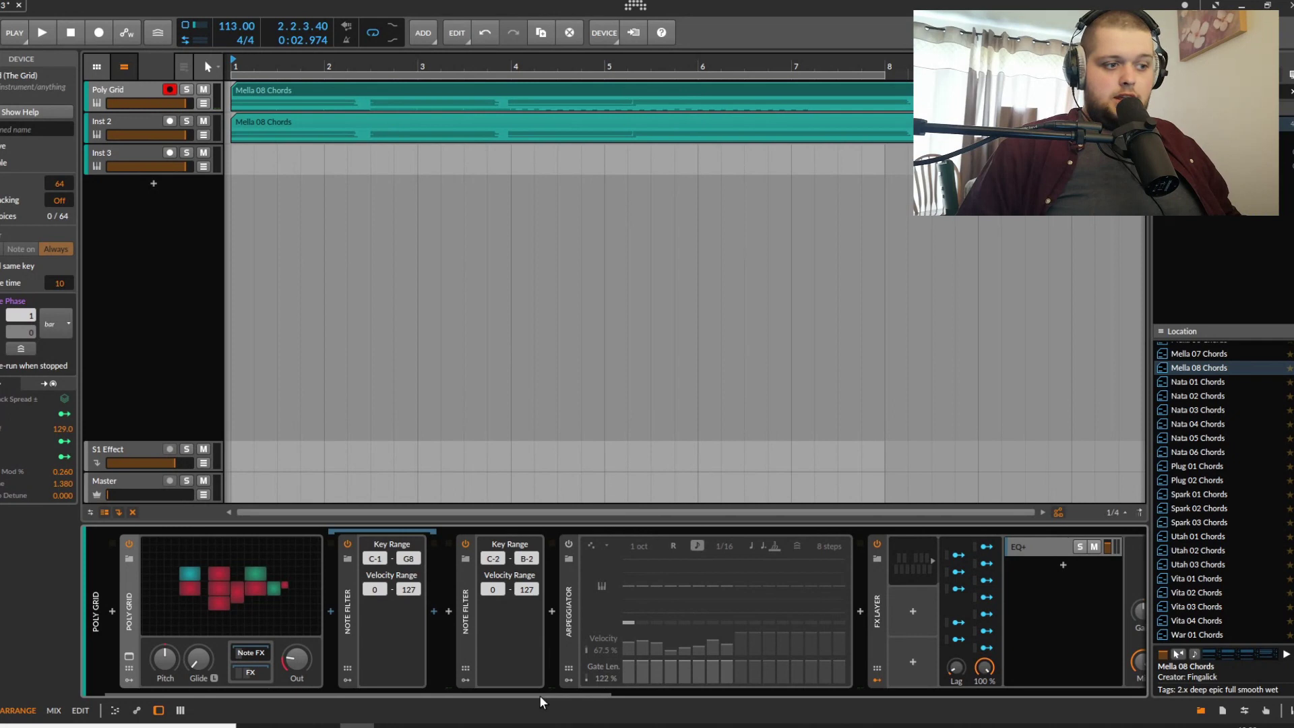
{"action": "left_click_drag", "start_coordinate": [542, 694], "coordinate": [759, 700]}
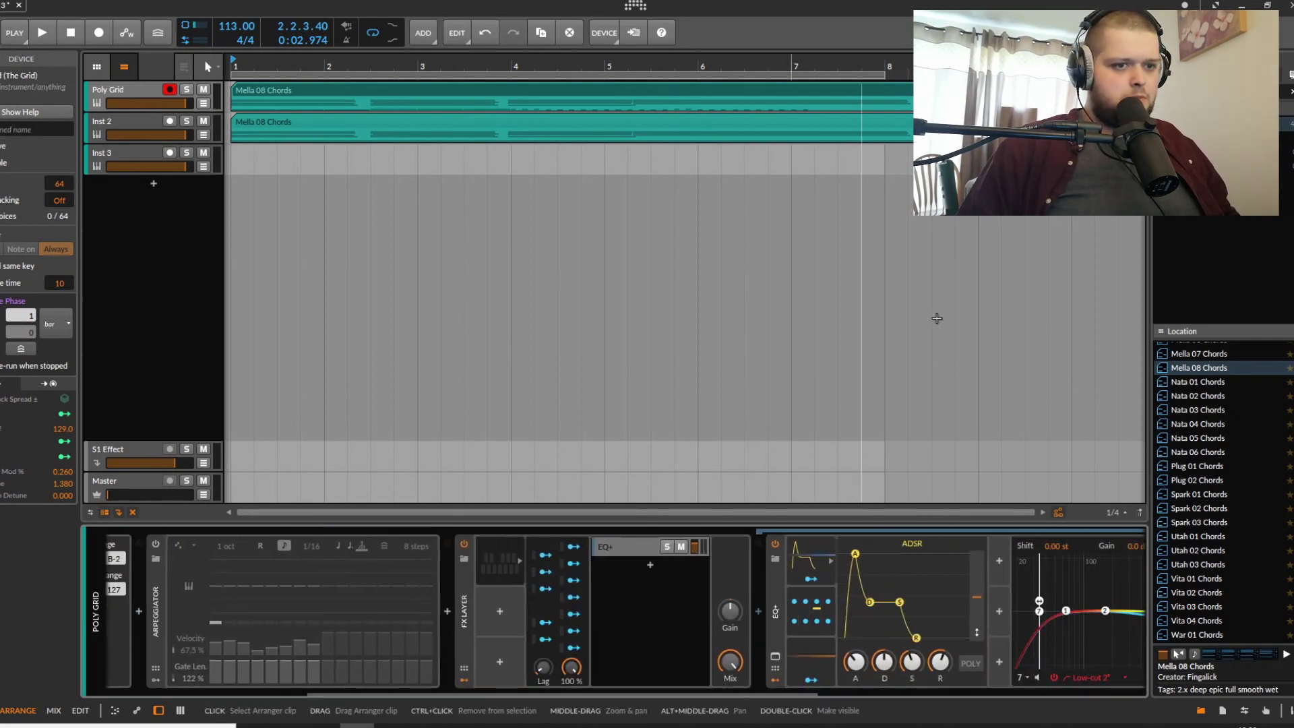
Reopen the clip, zoom in on its selected low key-switch notes, and return to the Poly Grid chain.
{"action": "double_click", "coordinate": [605, 95]}
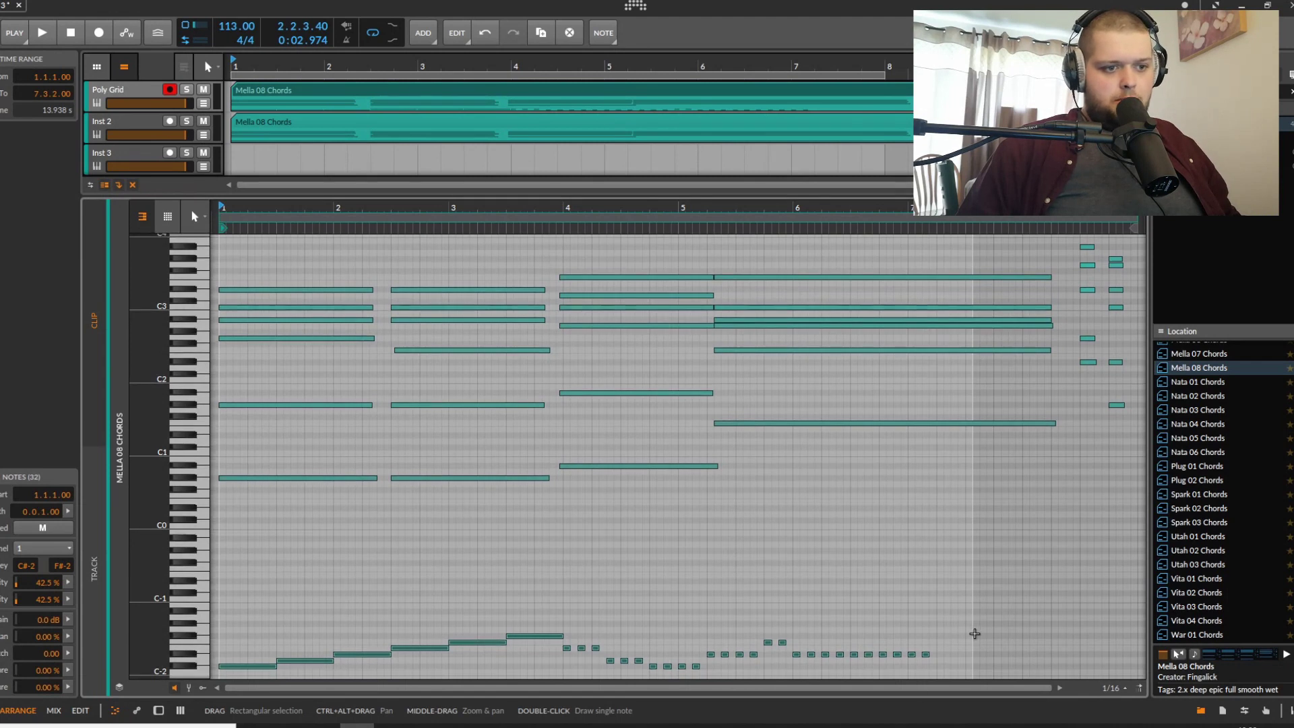
{"action": "left_click_drag", "start_coordinate": [977, 636], "coordinate": [567, 687]}
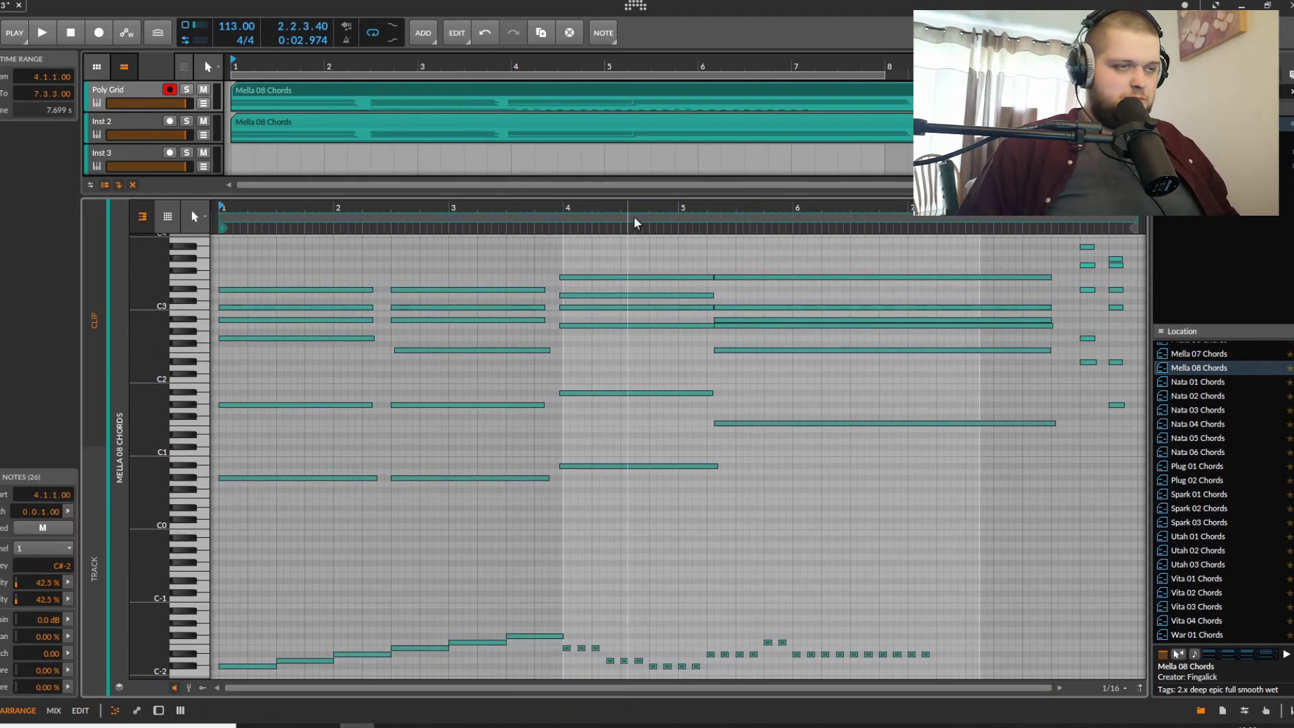
{"action": "scroll", "coordinate": [701, 260], "scroll_direction": "up", "scroll_amount": 2}
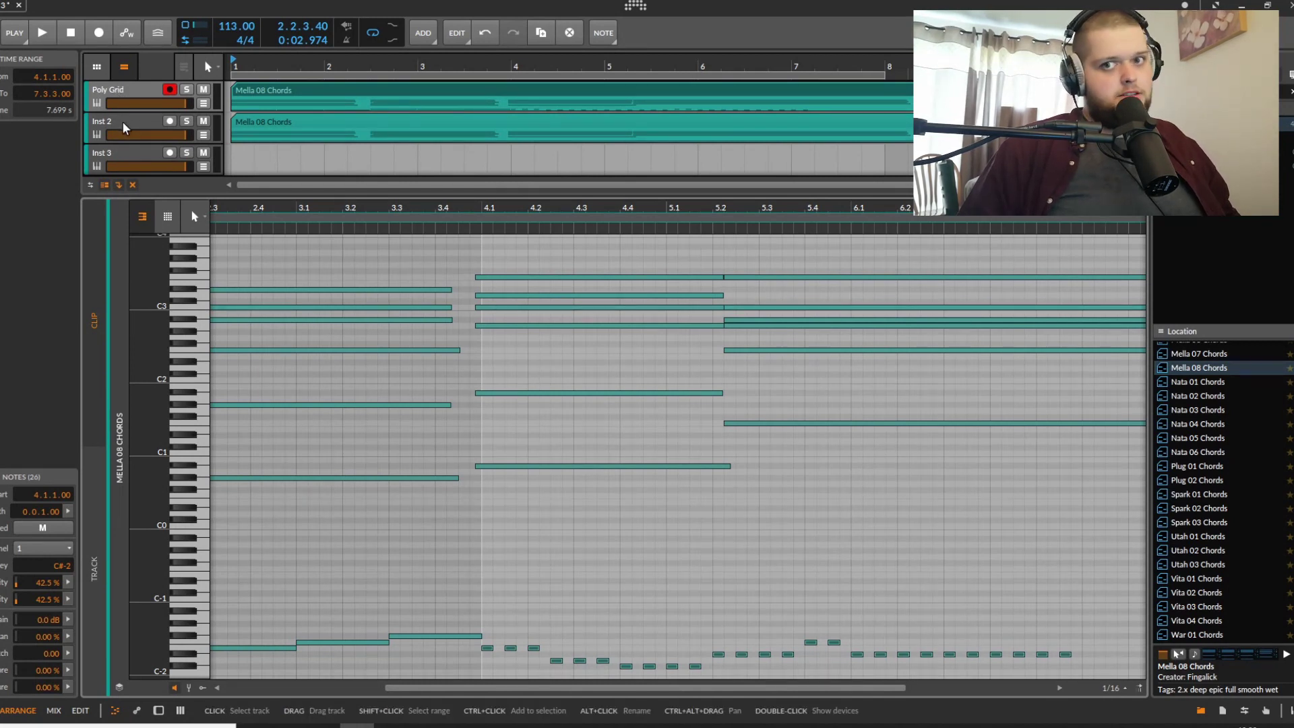
{"action": "key", "text": "d"}
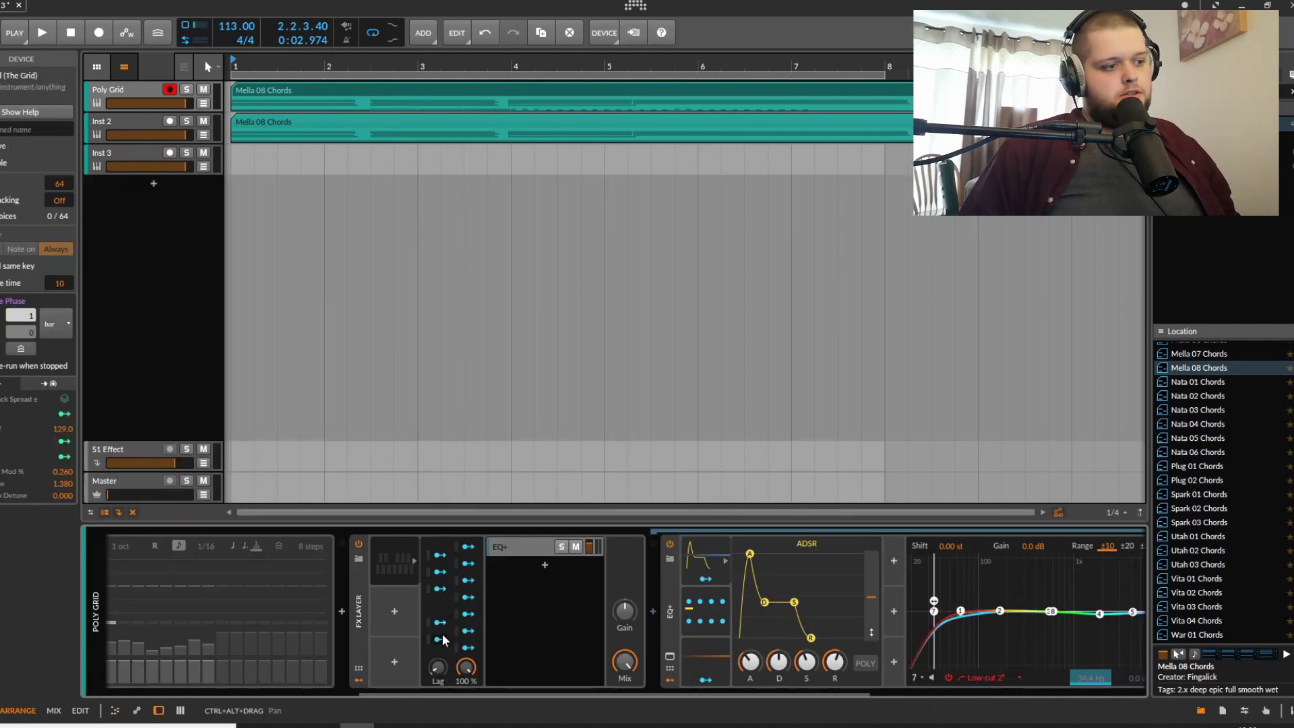
{"action": "left_click", "coordinate": [707, 620]}
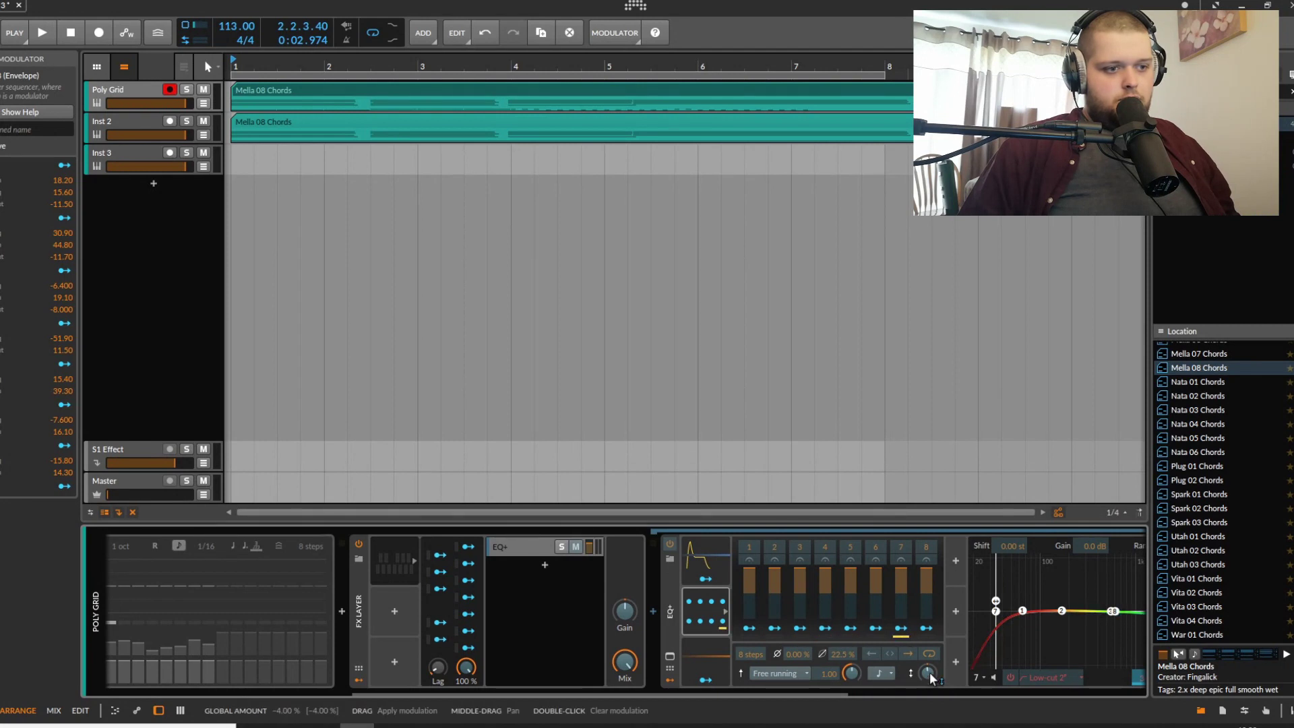
{"action": "left_click", "coordinate": [478, 644]}
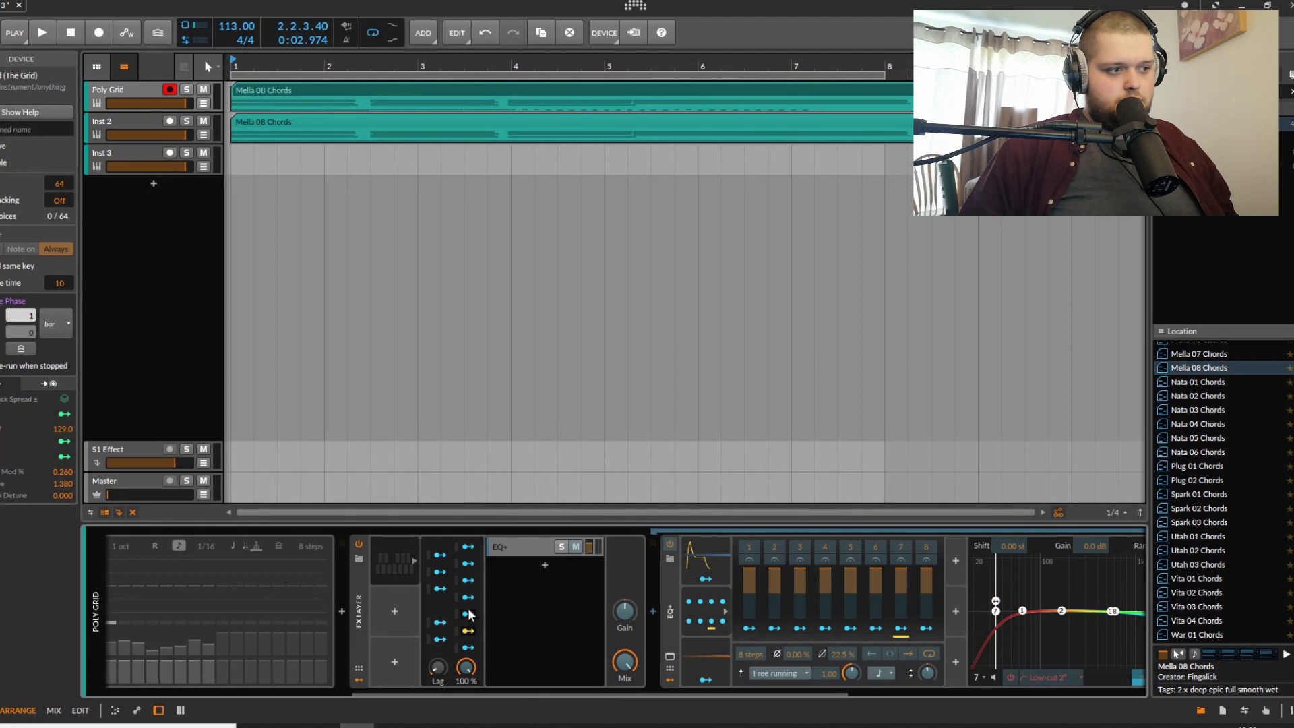
{"action": "left_click", "coordinate": [468, 614]}
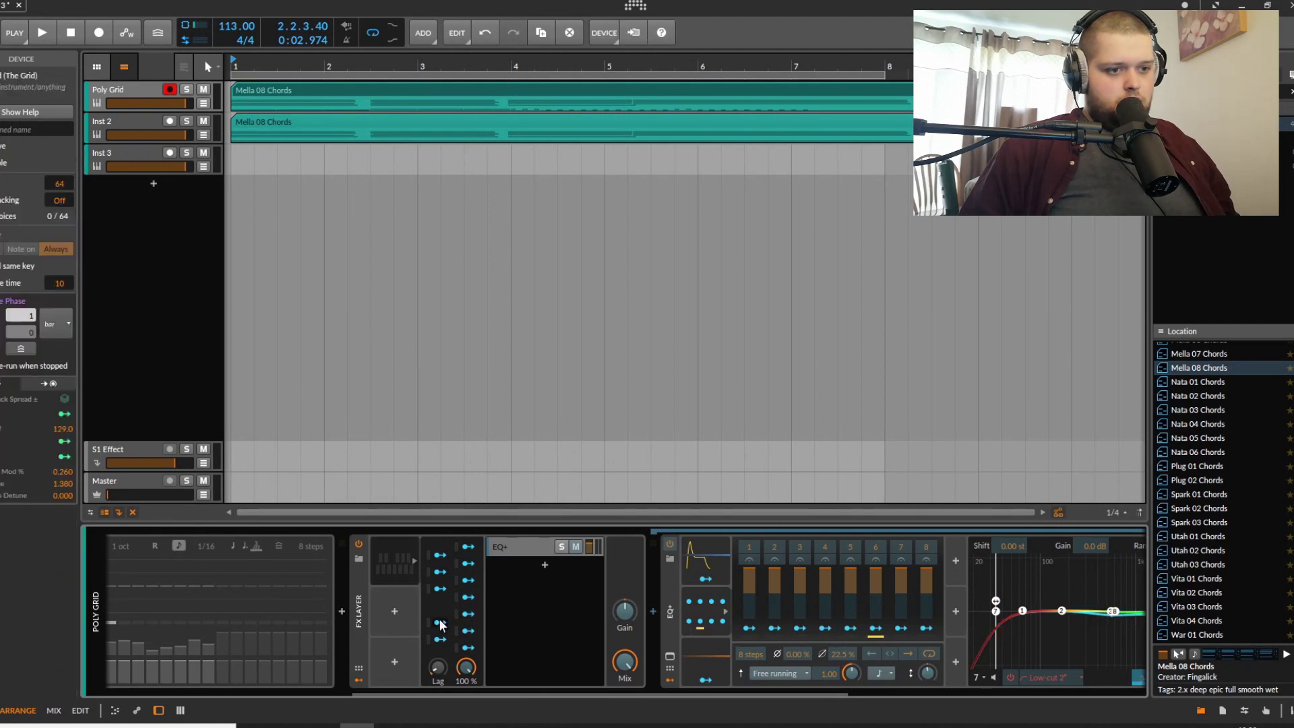
{"action": "left_click", "coordinate": [470, 597]}
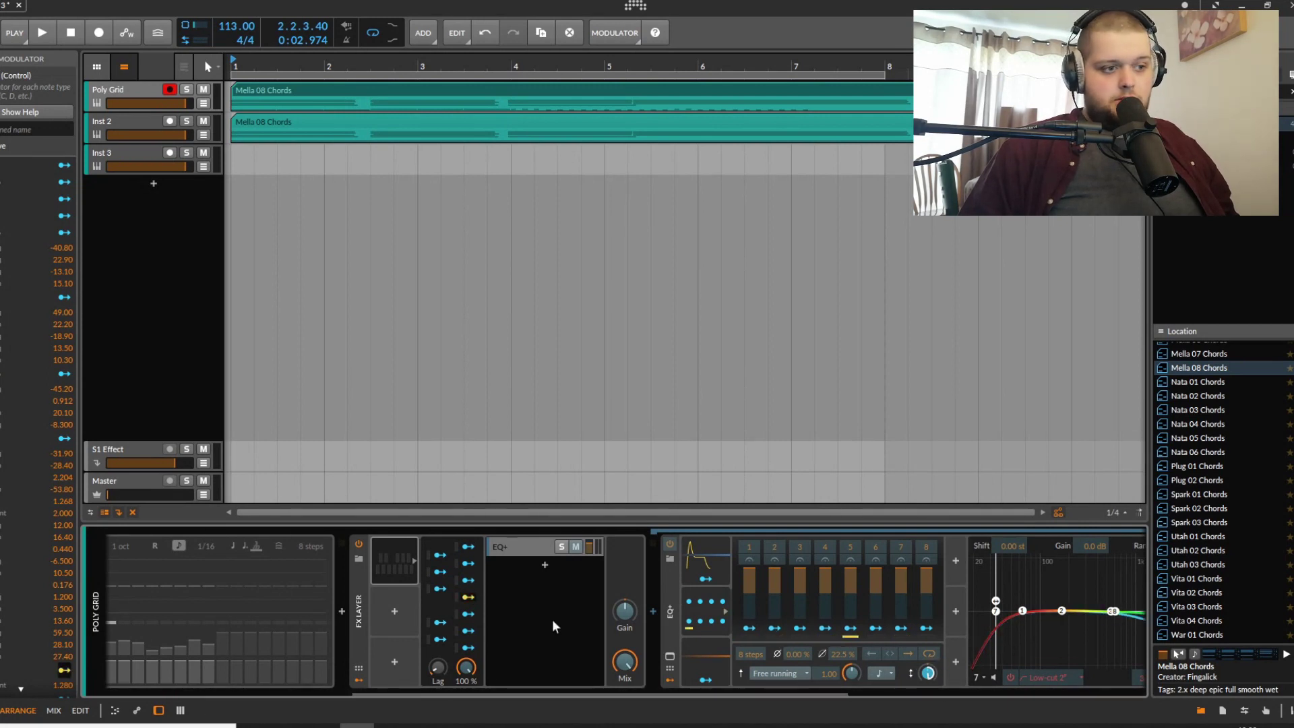
{"action": "left_click", "coordinate": [704, 670]}
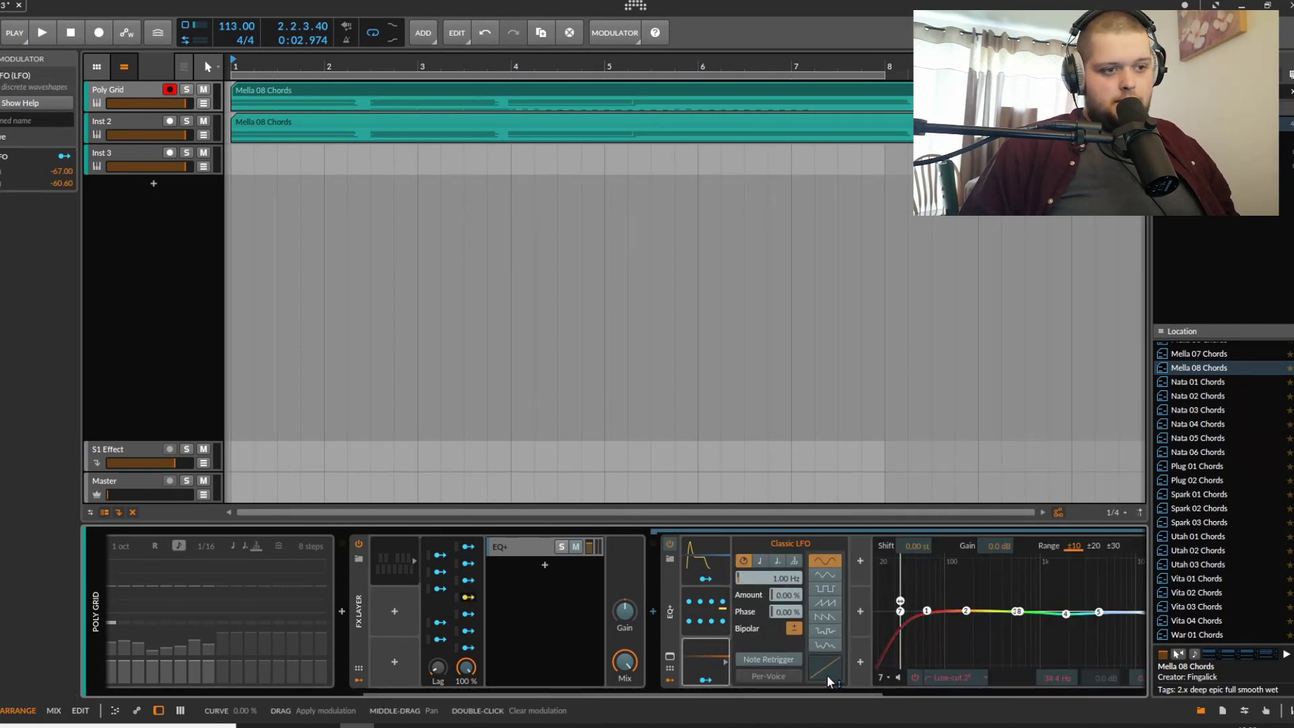
{"action": "left_click", "coordinate": [706, 566]}
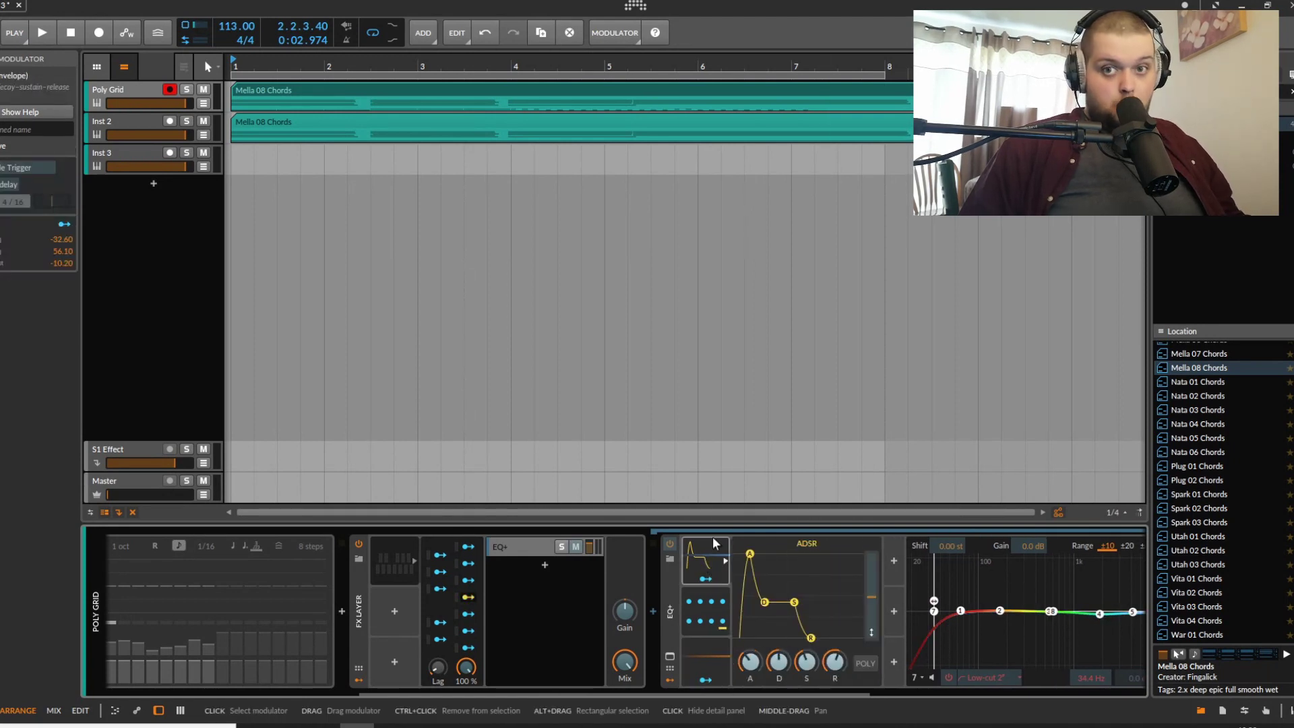
{"action": "mouse_move", "coordinate": [324, 725]}
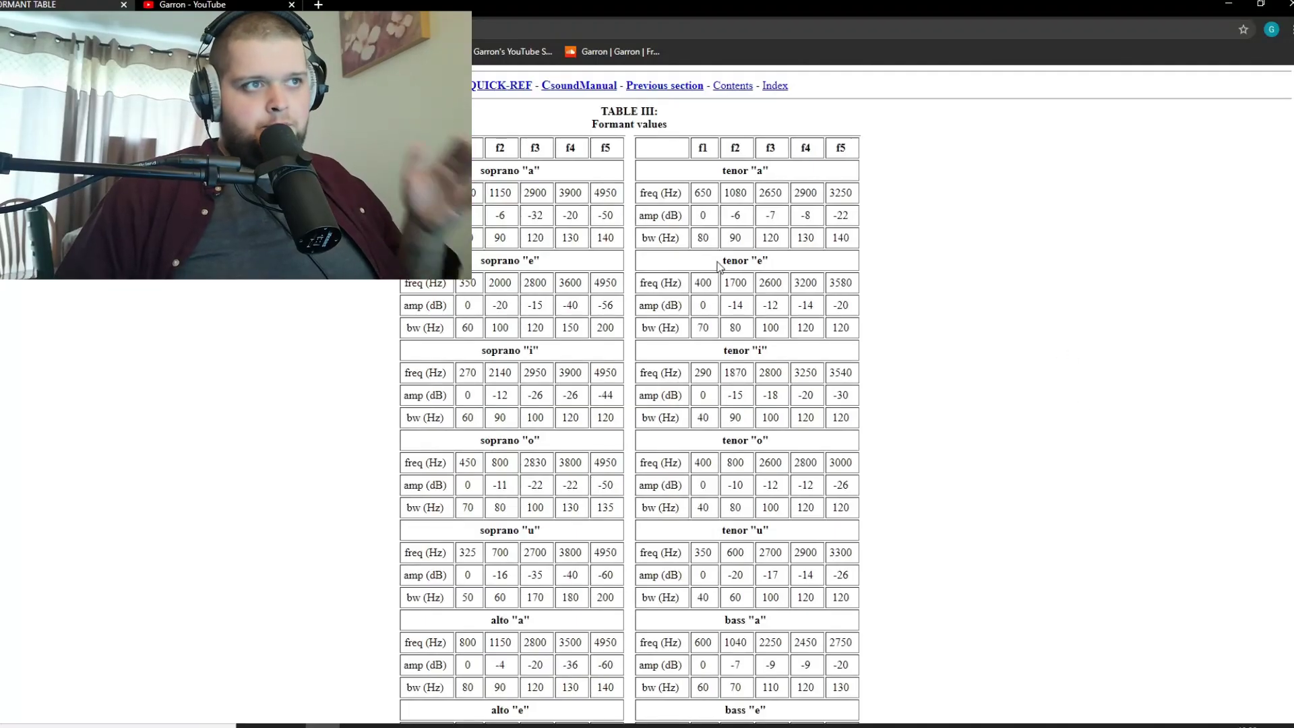
Scroll the Chrome formant table to the alto, bass and countertenor rows, then switch back to Bitwig.
{"action": "scroll", "coordinate": [704, 255], "scroll_direction": "down", "scroll_amount": 2}
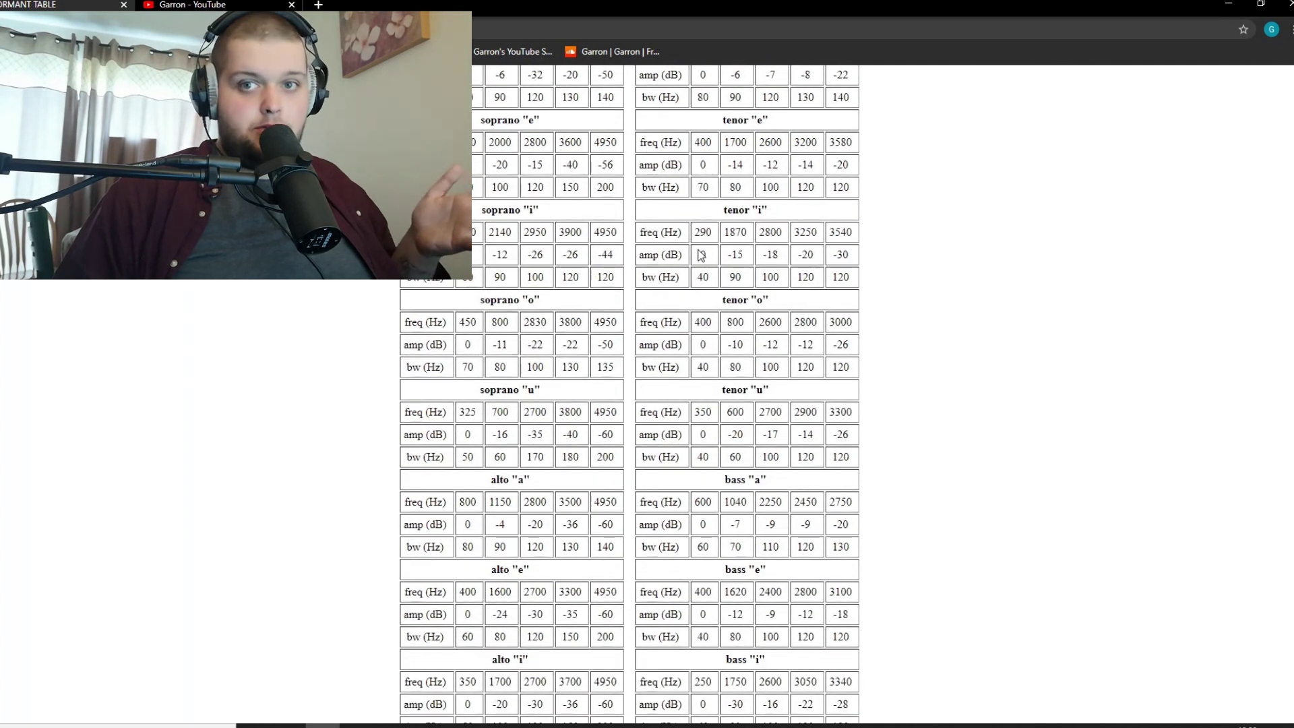
{"action": "scroll", "coordinate": [701, 255], "scroll_direction": "up", "scroll_amount": 2}
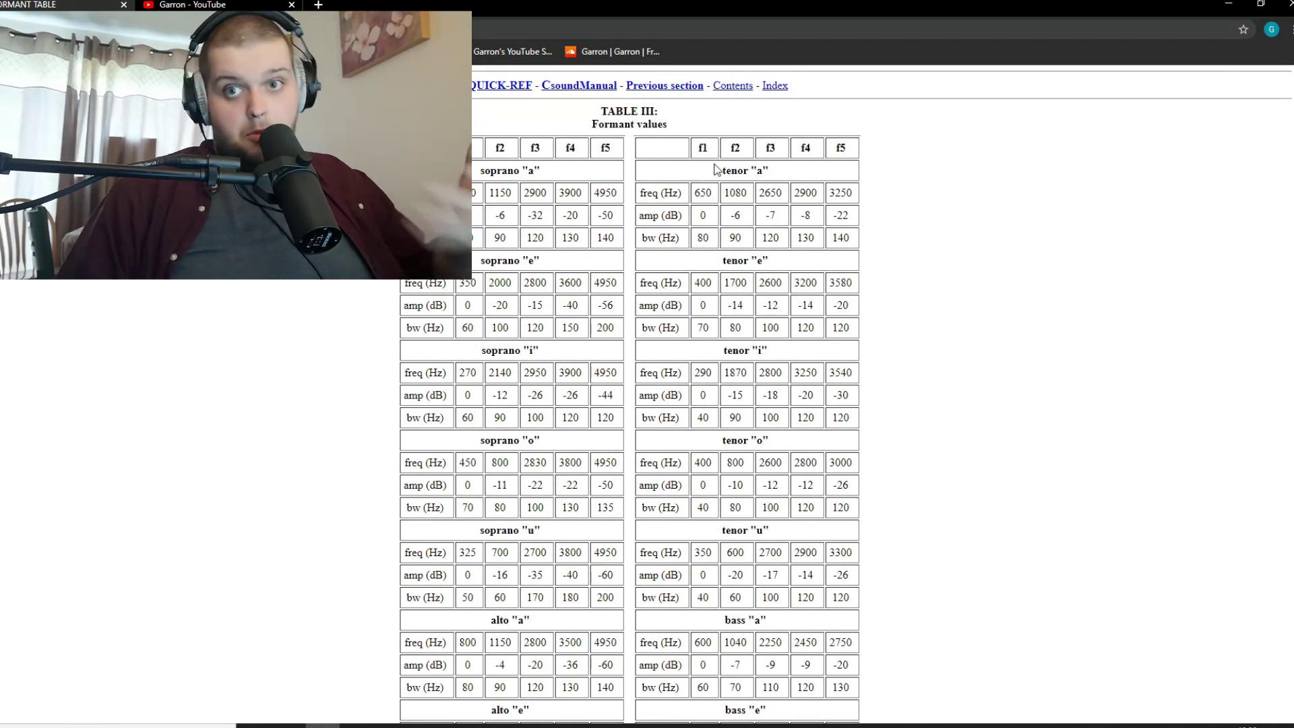
{"action": "scroll", "coordinate": [887, 281], "scroll_direction": "down", "scroll_amount": 7}
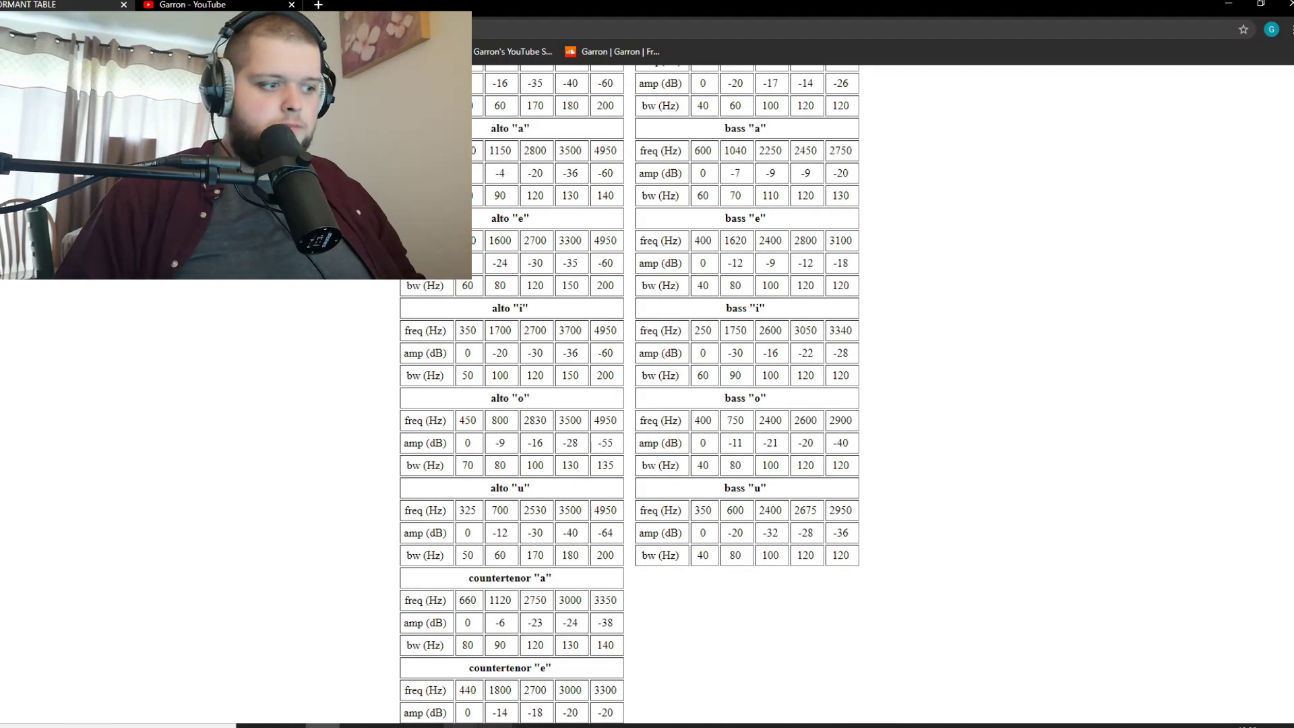
{"action": "key", "text": "alt+Tab"}
{"action": "scroll", "coordinate": [1089, 689], "scroll_direction": "right", "scroll_amount": 3}
{"action": "scroll", "coordinate": [1148, 697], "scroll_direction": "left", "scroll_amount": 3}
Select the first layer of the FX Layer and bring its Delay-2 device into view.
{"action": "left_click_drag", "start_coordinate": [1078, 724], "coordinate": [995, 724]}
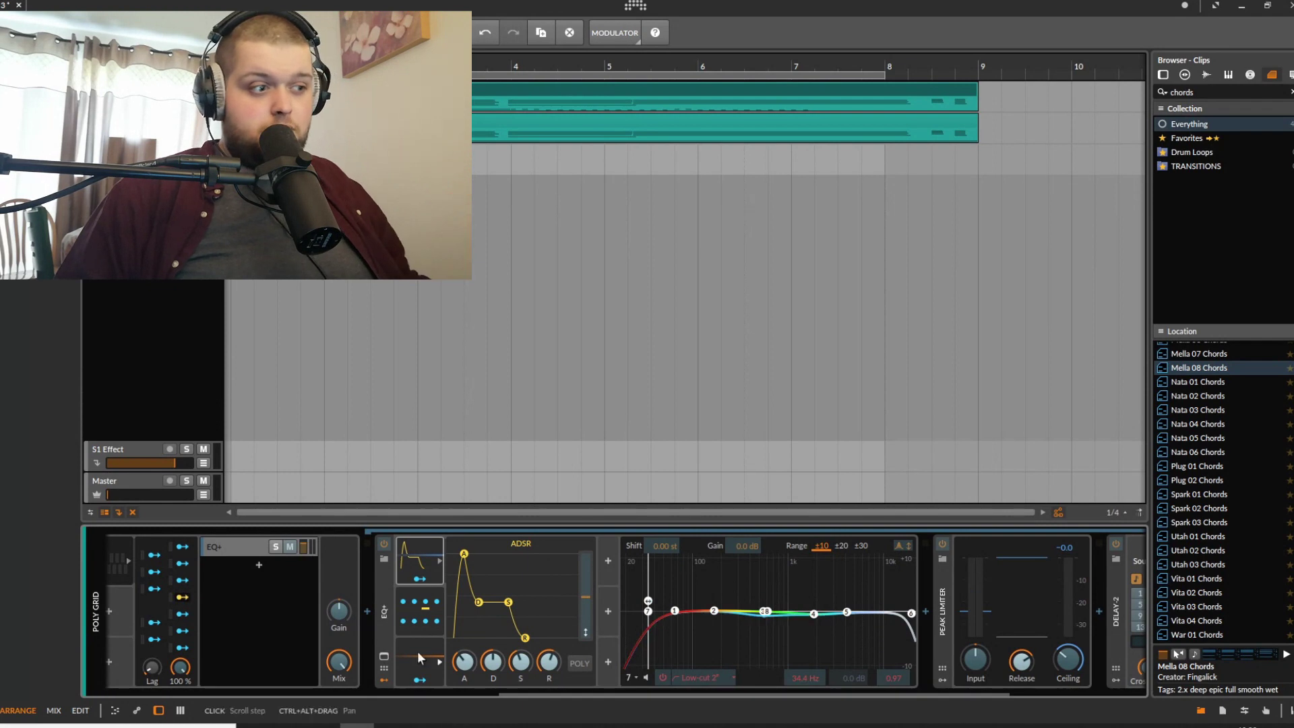
{"action": "left_click_drag", "start_coordinate": [600, 692], "coordinate": [469, 696]}
{"action": "left_click", "coordinate": [446, 593]}
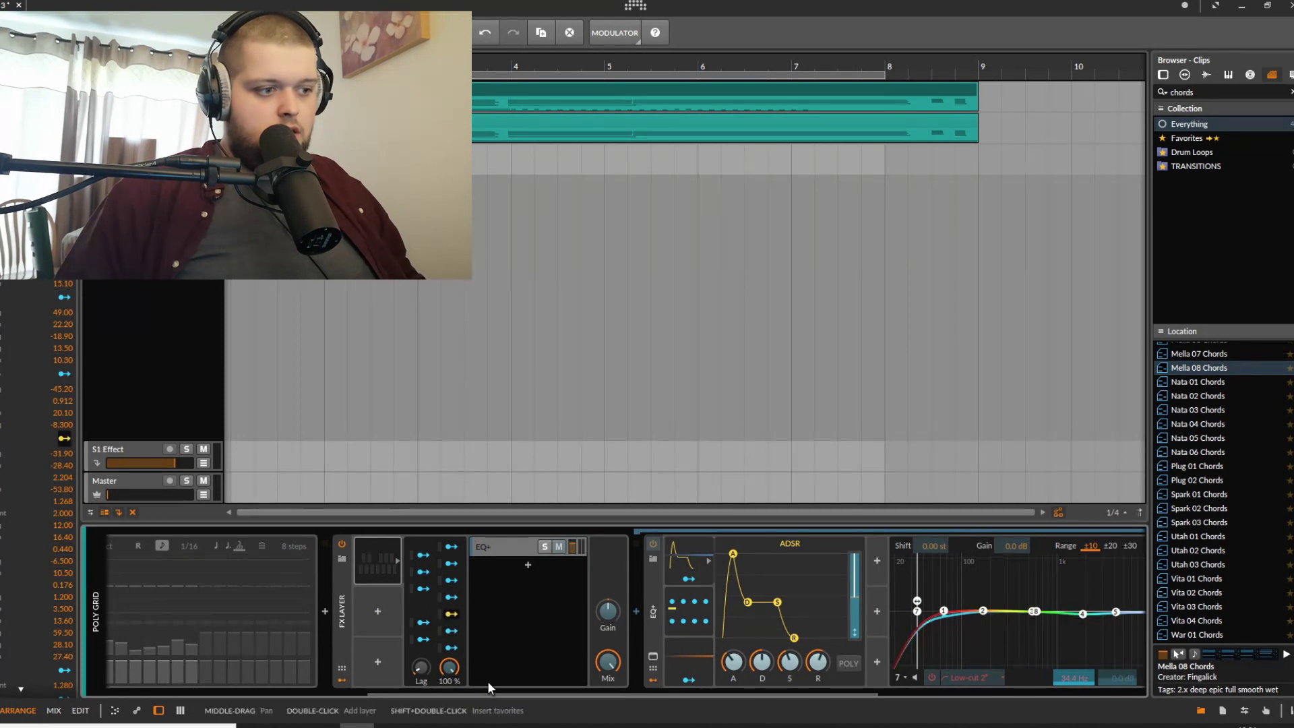
{"action": "left_click_drag", "start_coordinate": [486, 692], "coordinate": [900, 677]}
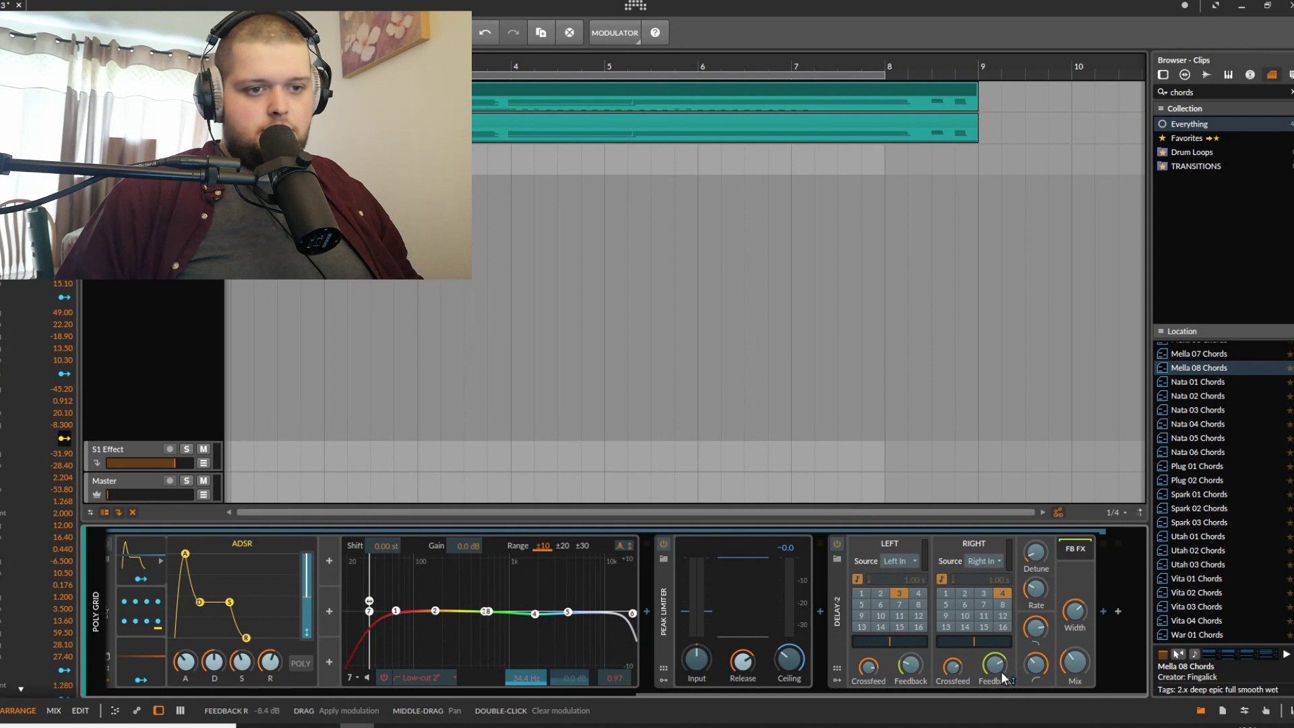
Route the modulator to Delay-2's detune (+0.31) and the right and left delay beat grids.
{"action": "left_click_drag", "start_coordinate": [1037, 570], "coordinate": [1038, 552]}
{"action": "left_click_drag", "start_coordinate": [1001, 607], "coordinate": [1030, 555]}
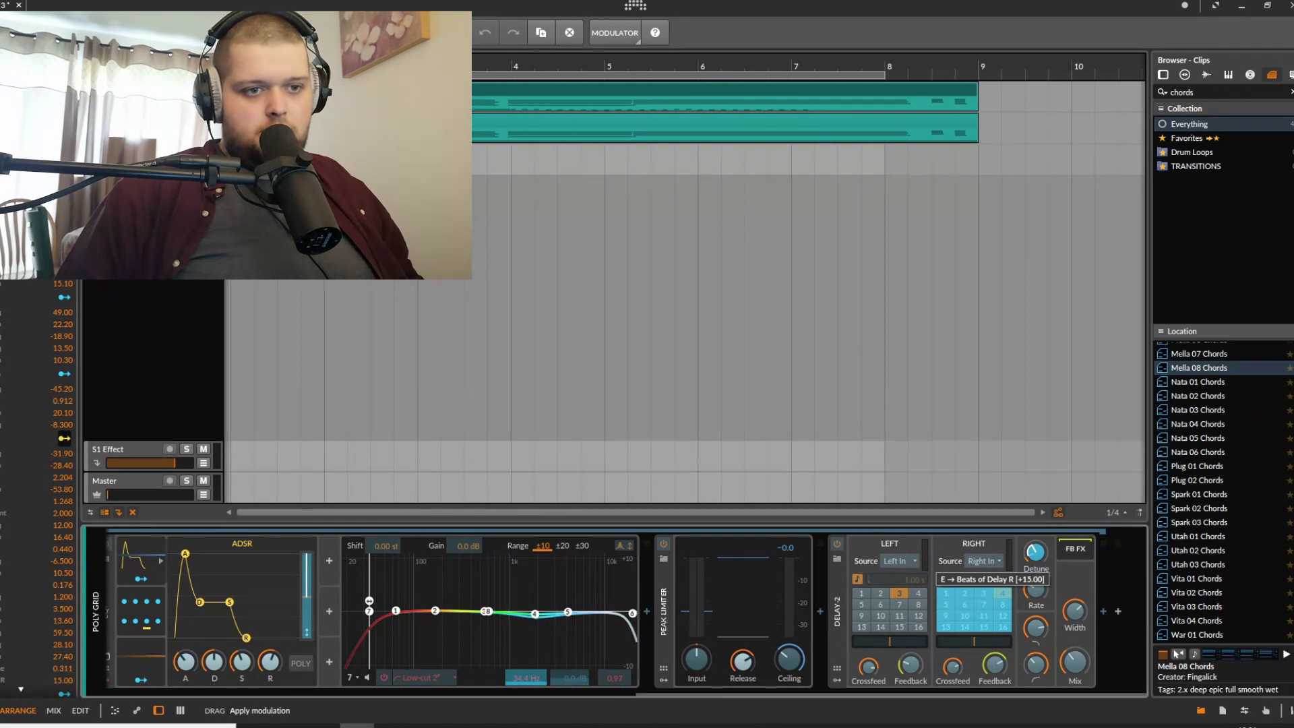
{"action": "left_click_drag", "start_coordinate": [890, 610], "coordinate": [890, 615]}
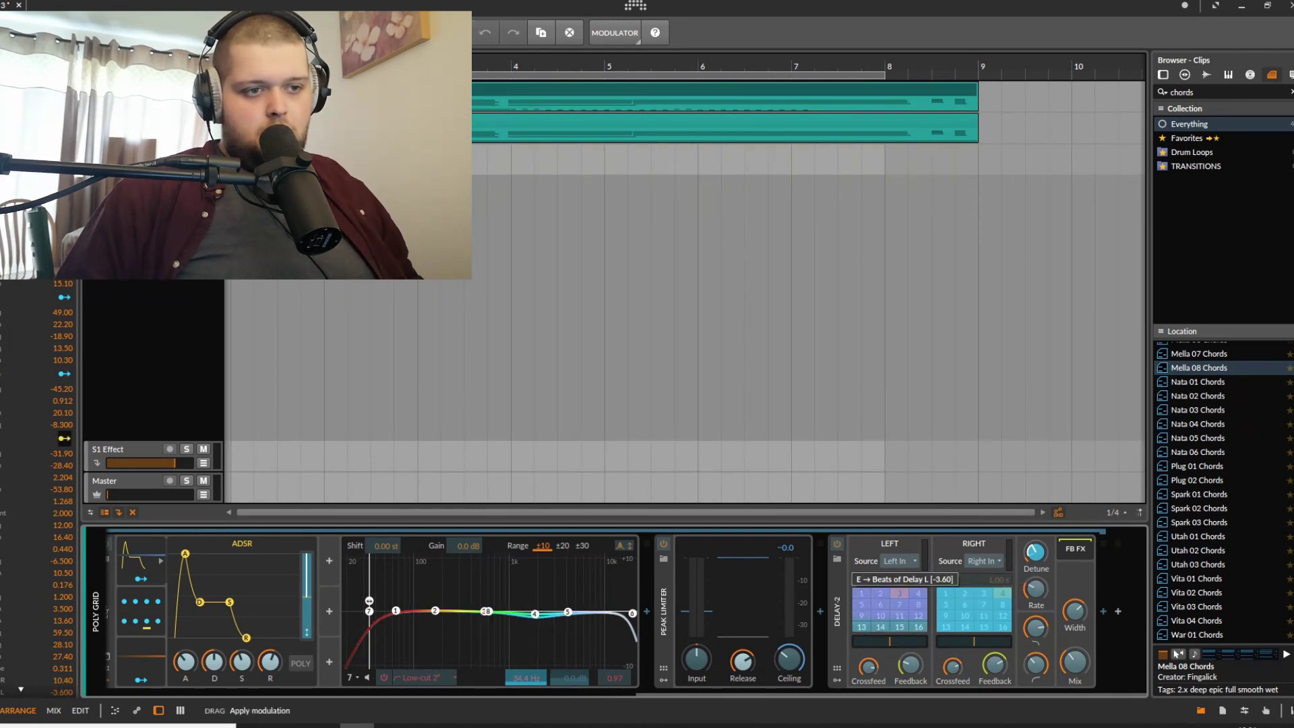
{"action": "left_click_drag", "start_coordinate": [914, 693], "coordinate": [535, 691]}
{"action": "left_click", "coordinate": [484, 634]}
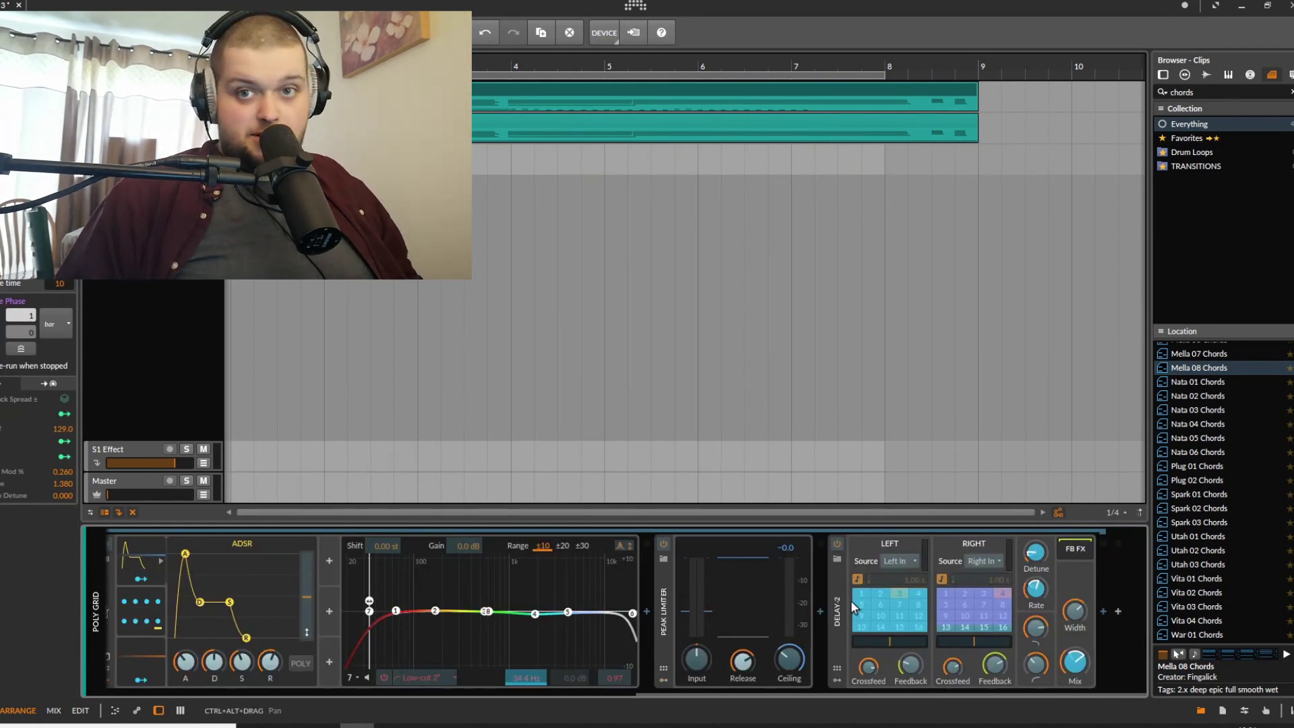
{"action": "left_click", "coordinate": [912, 695]}
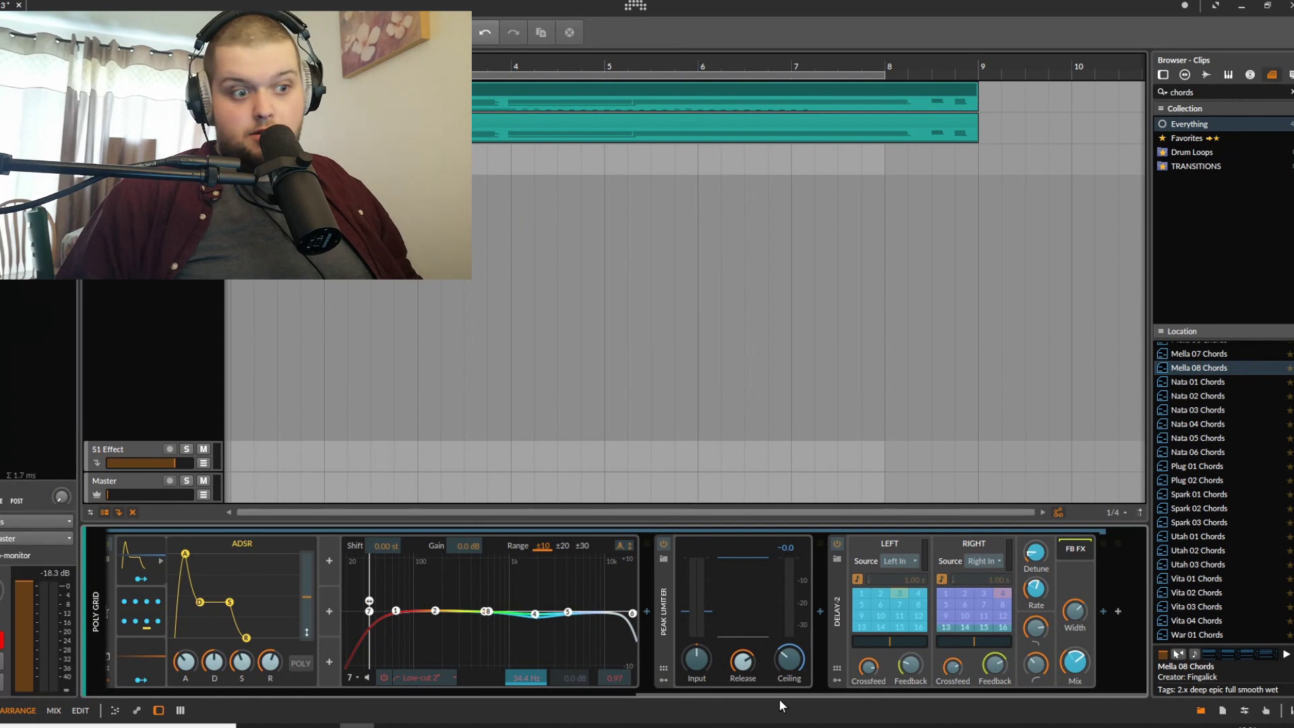
{"action": "left_click_drag", "start_coordinate": [879, 693], "coordinate": [688, 710]}
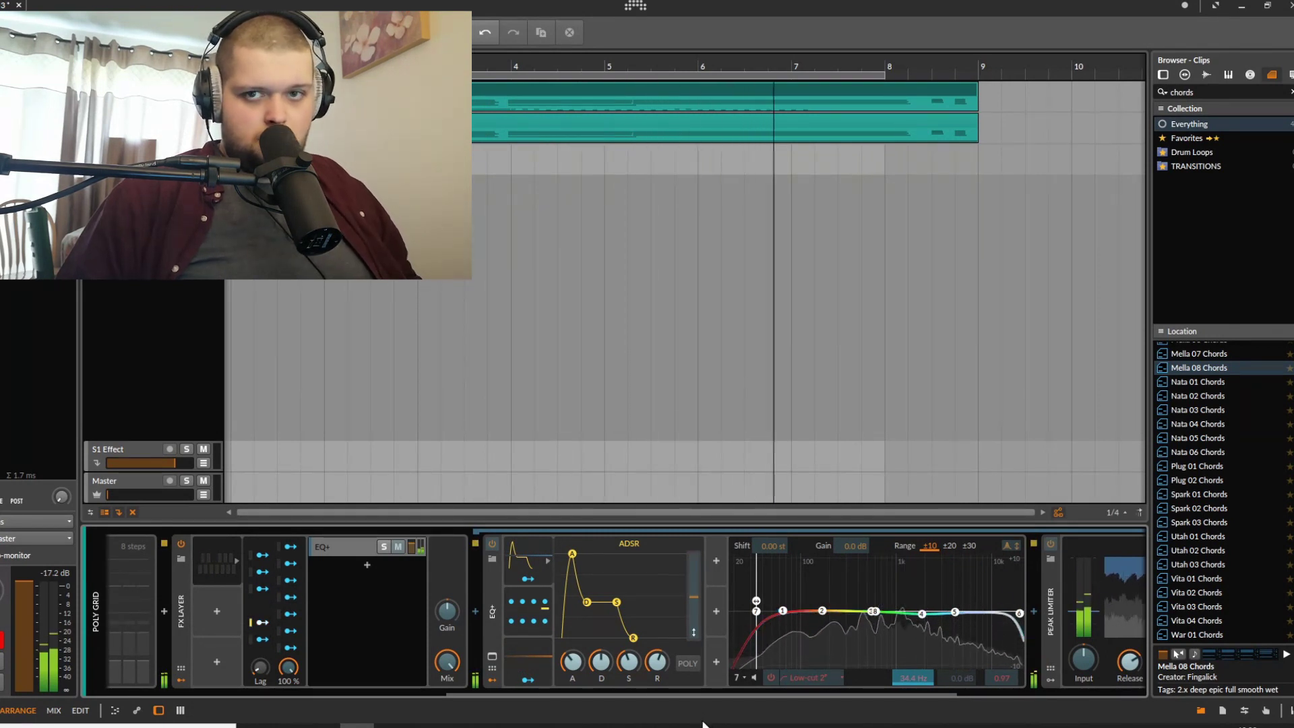
{"action": "left_click_drag", "start_coordinate": [737, 692], "coordinate": [924, 702]}
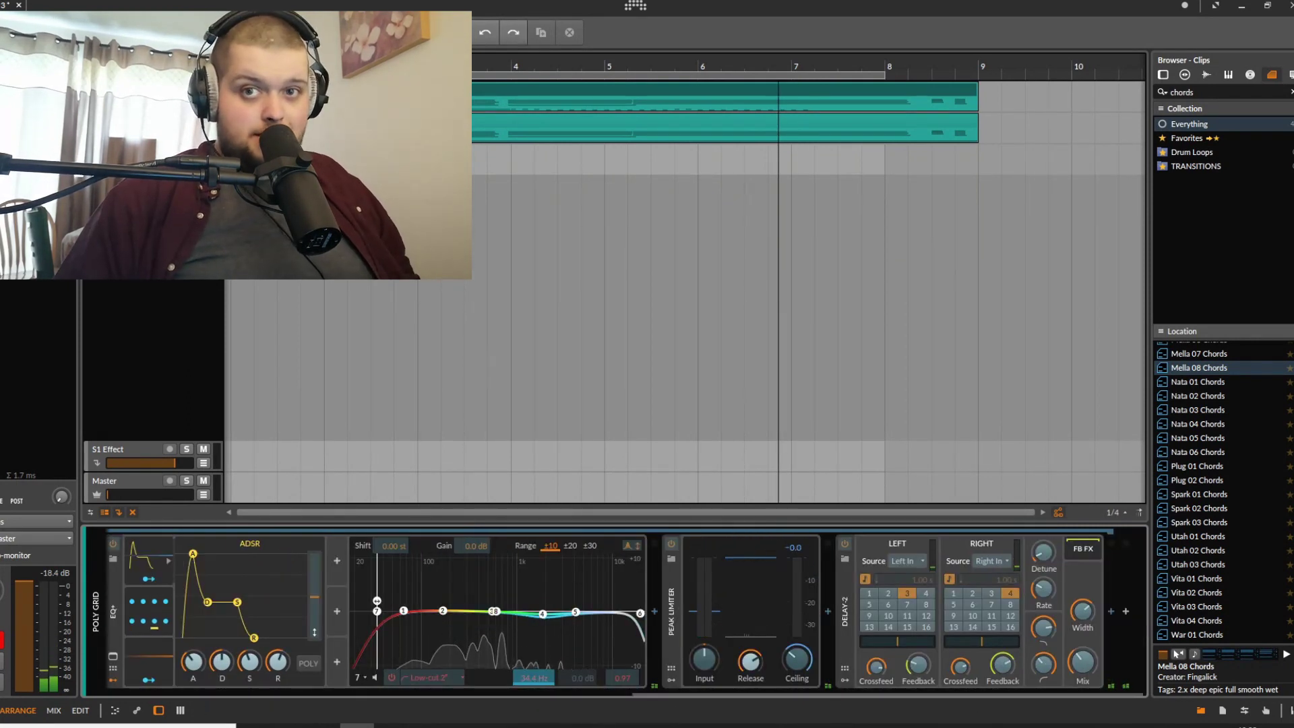
{"action": "left_click_drag", "start_coordinate": [767, 693], "coordinate": [164, 724]}
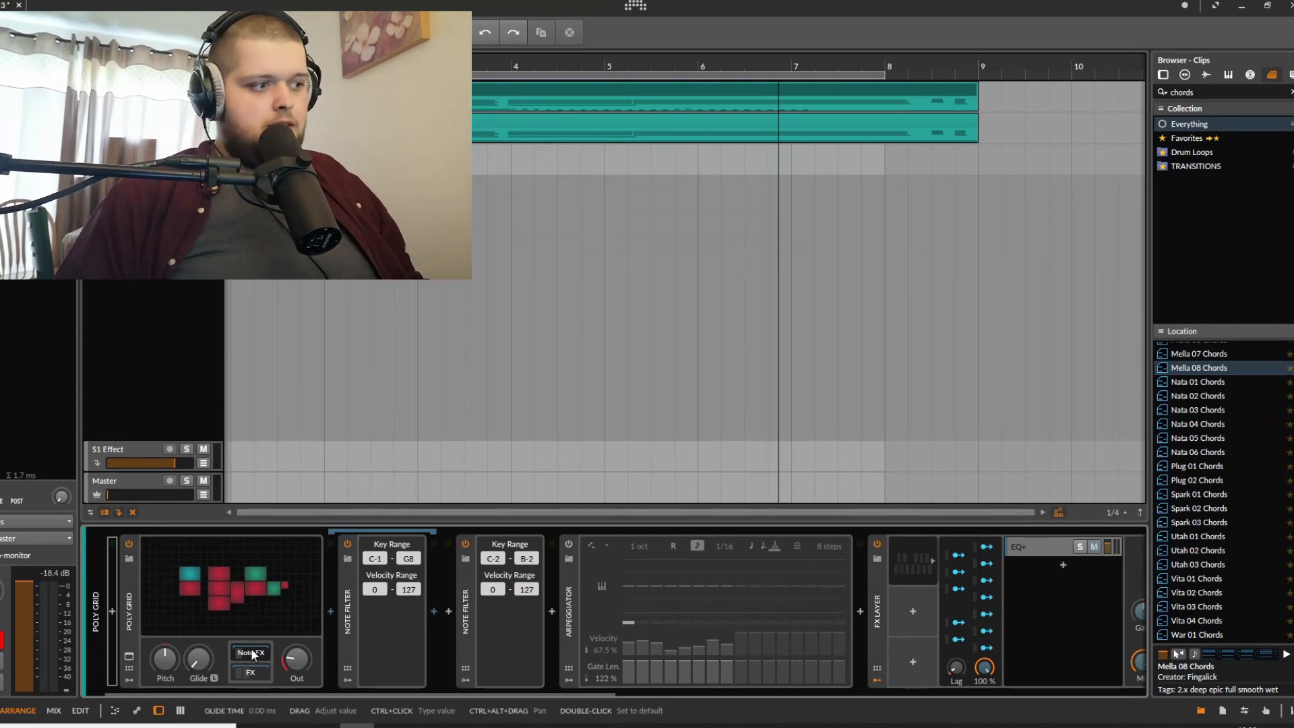
Bypass the FX Layer and play the dry Poly Grid pad.
{"action": "left_click", "coordinate": [230, 587]}
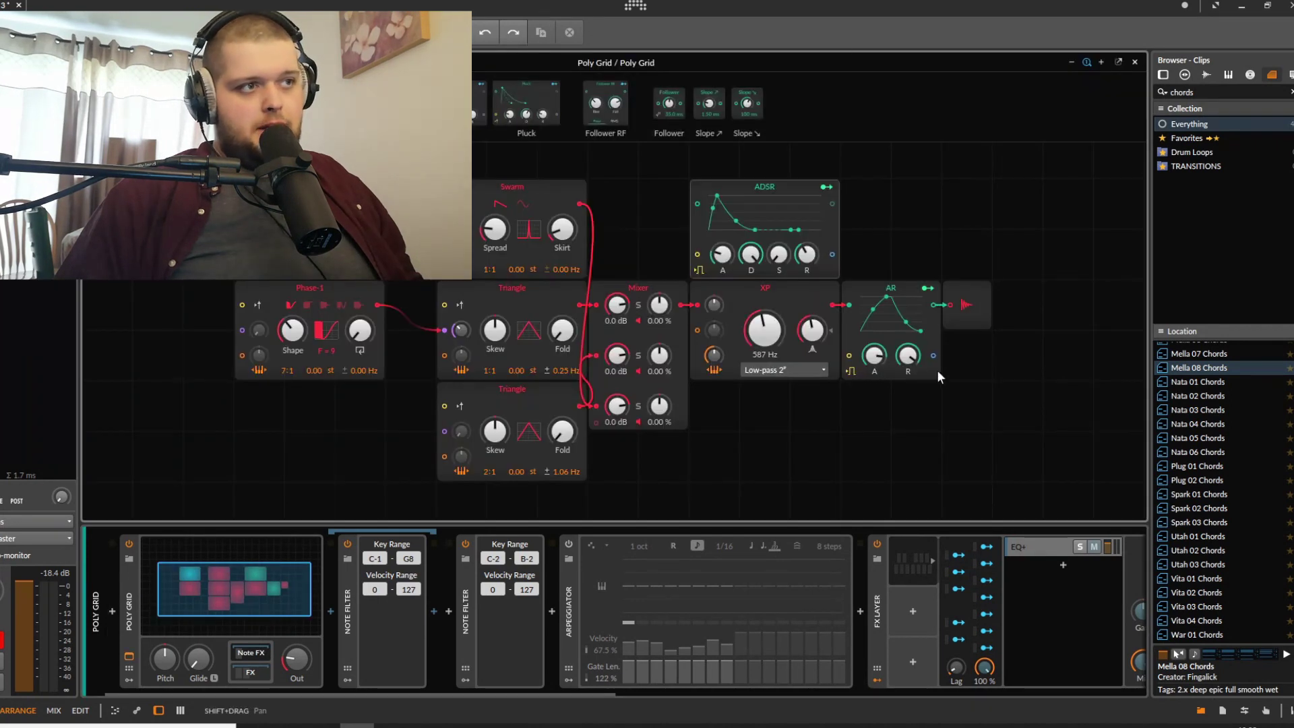
{"action": "key", "text": "Escape"}
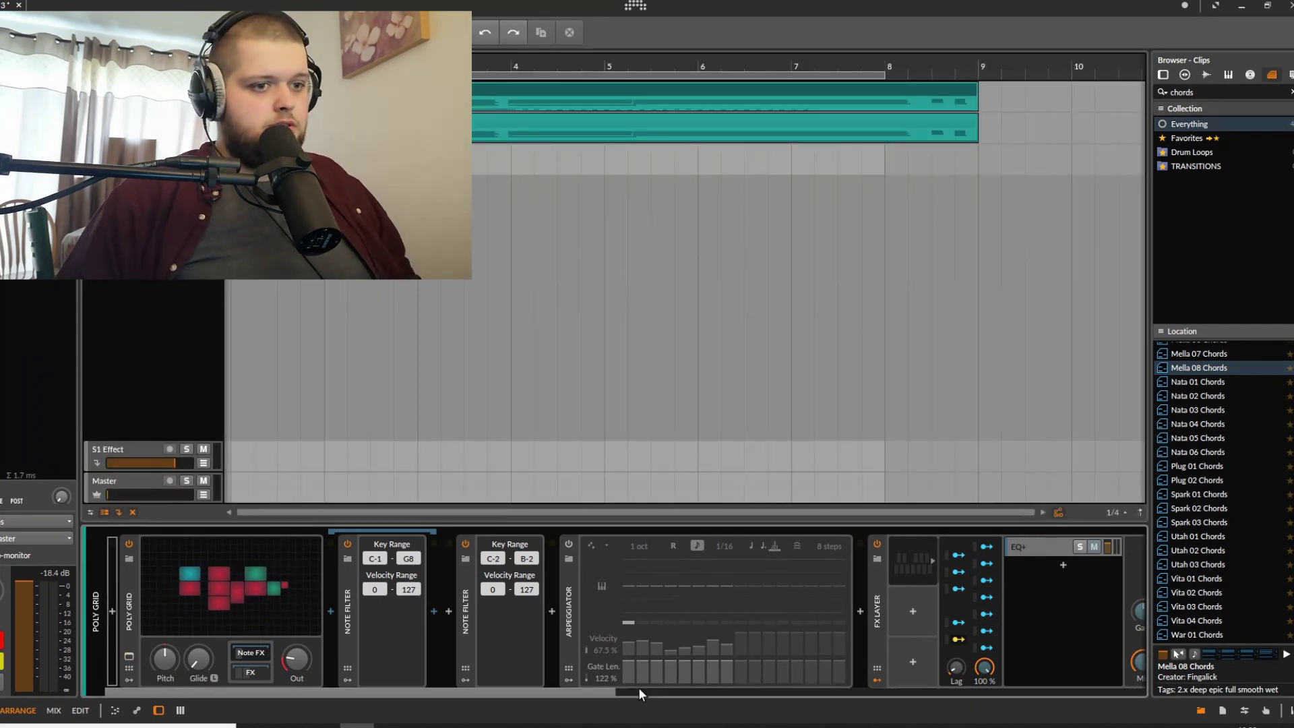
{"action": "left_click", "coordinate": [878, 544]}
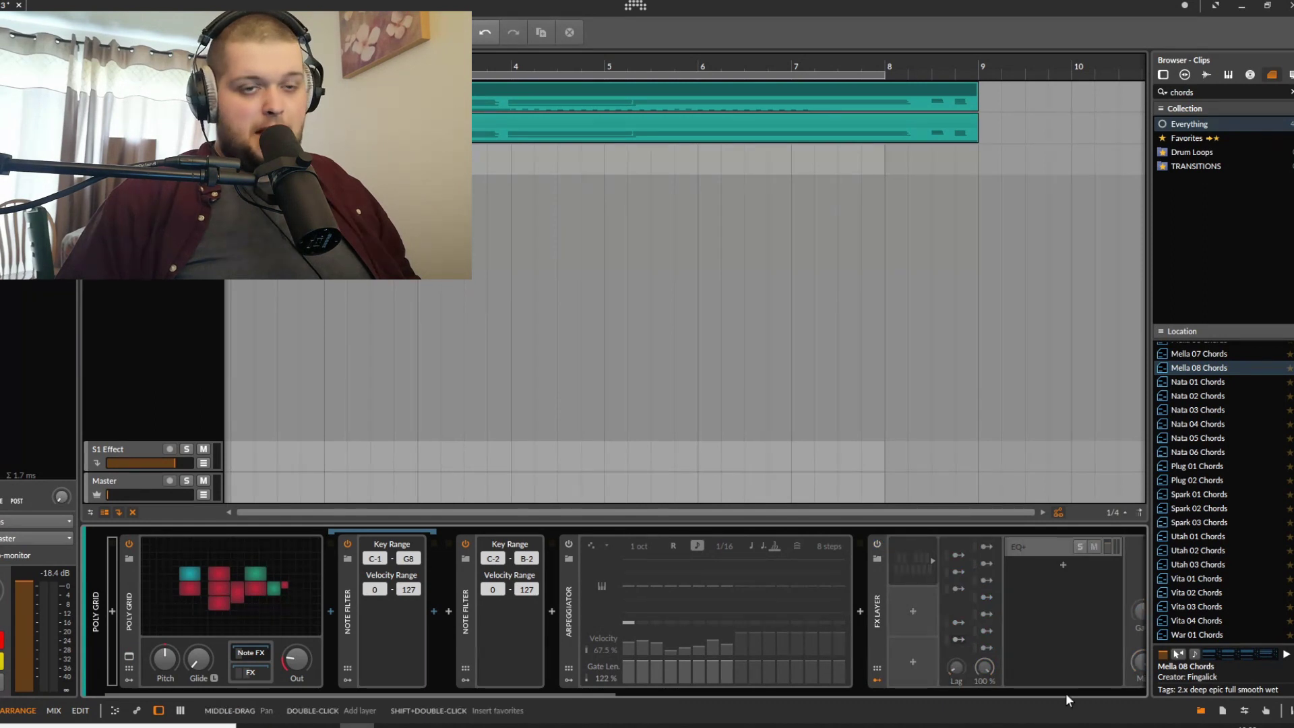
{"action": "key", "text": "space"}
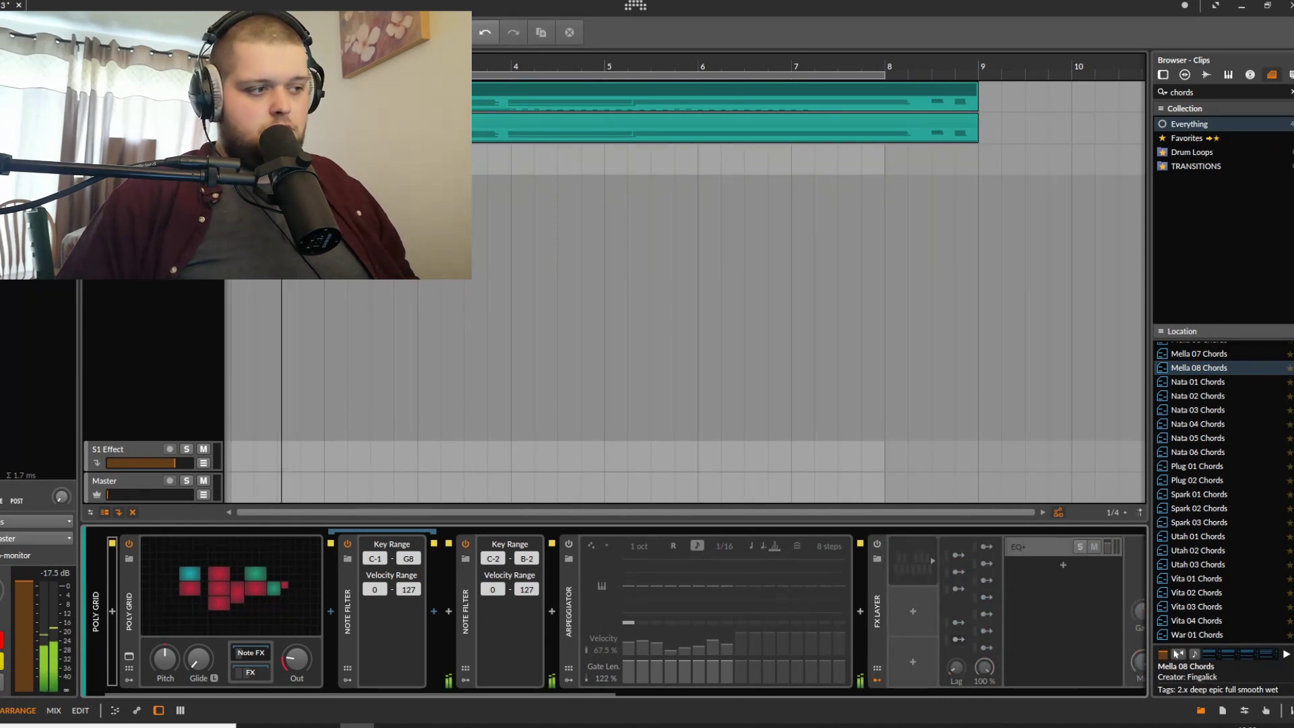
Reopen the Poly Grid patch editor with its nested note effects chain collapsed.
{"action": "left_click", "coordinate": [230, 584]}
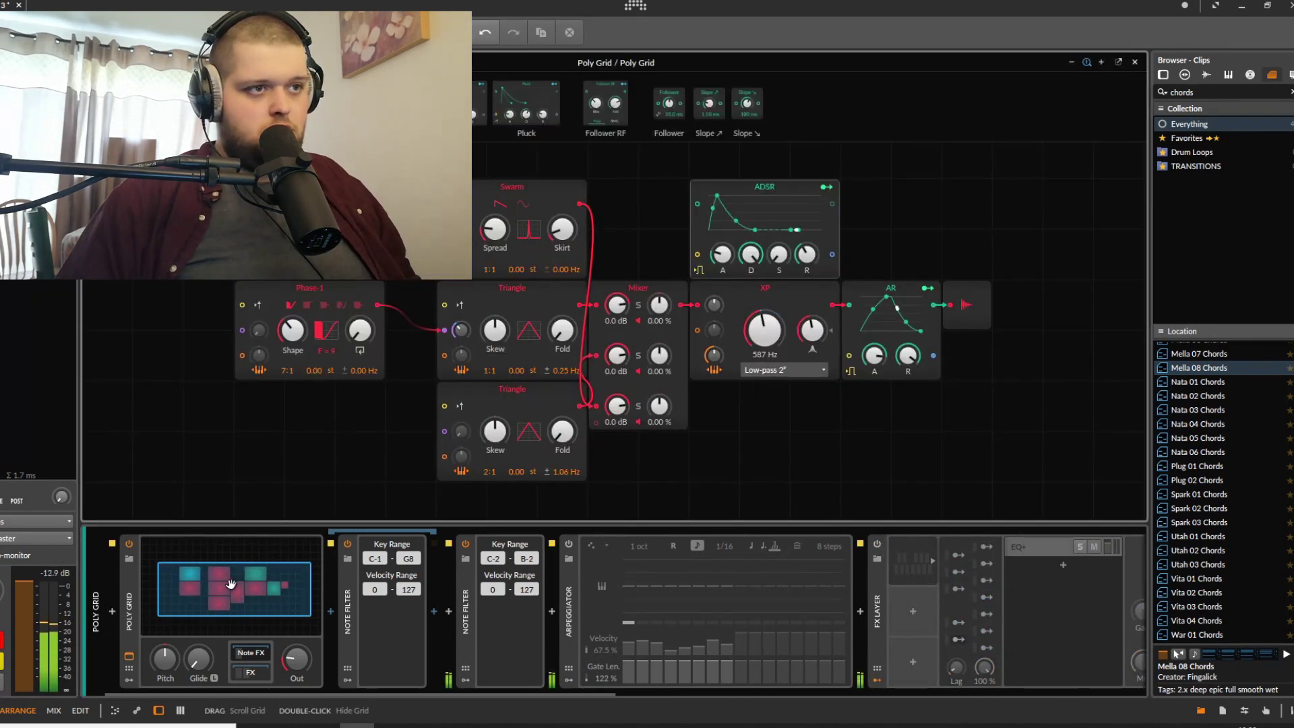
{"action": "left_click", "coordinate": [252, 654]}
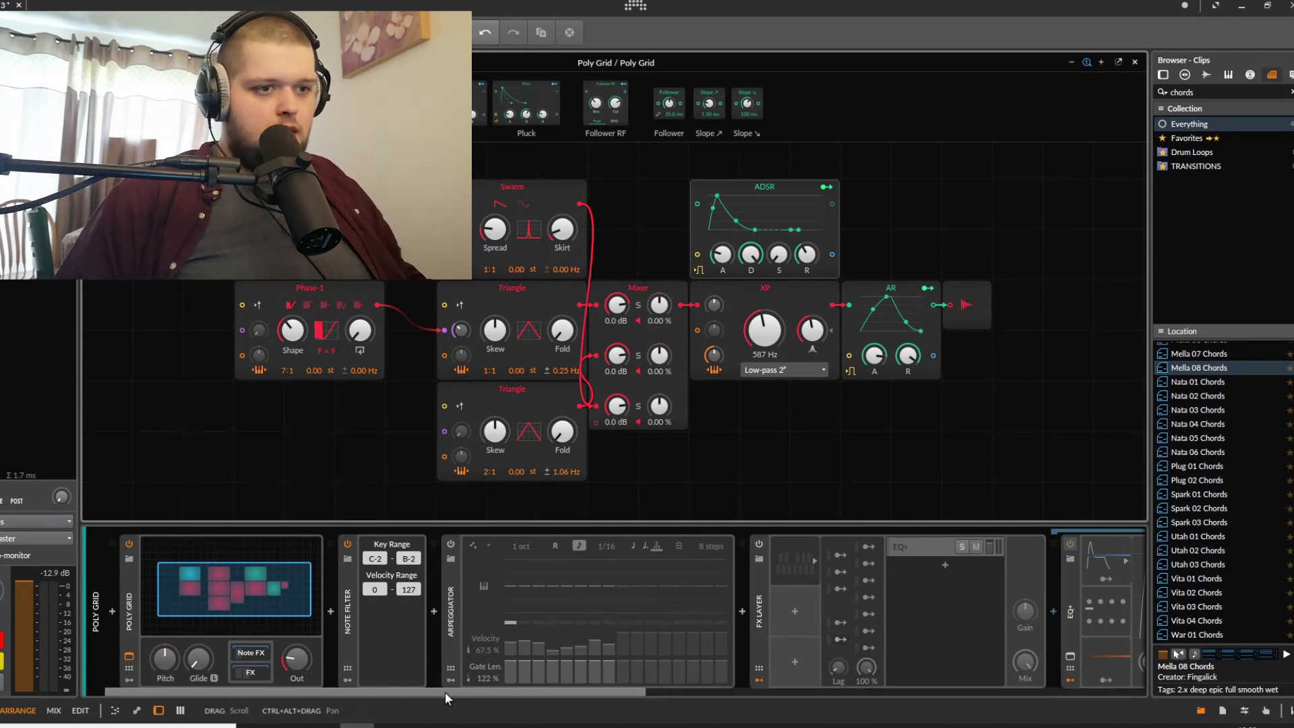
{"action": "left_click_drag", "start_coordinate": [449, 691], "coordinate": [611, 695]}
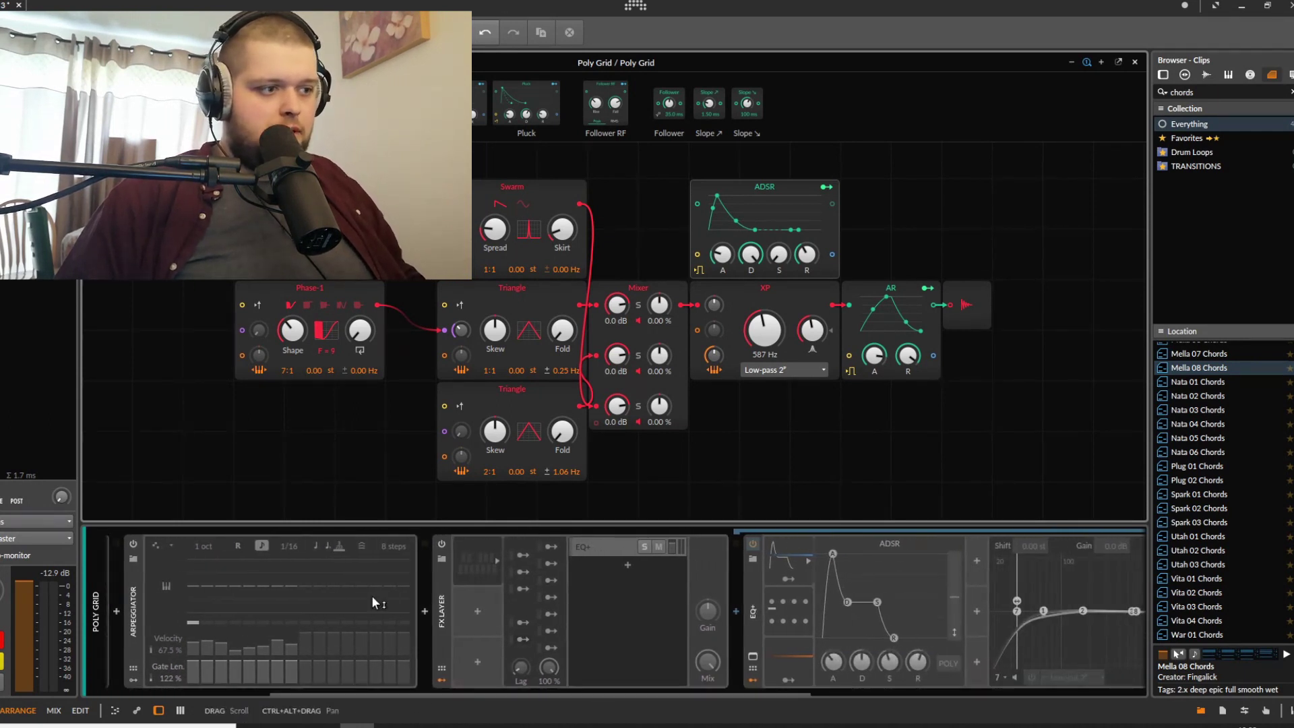
Turn the FX Layer back on in the Poly Grid track's device chain.
{"action": "left_click", "coordinate": [440, 544]}
{"action": "left_click_drag", "start_coordinate": [519, 689], "coordinate": [345, 691]}
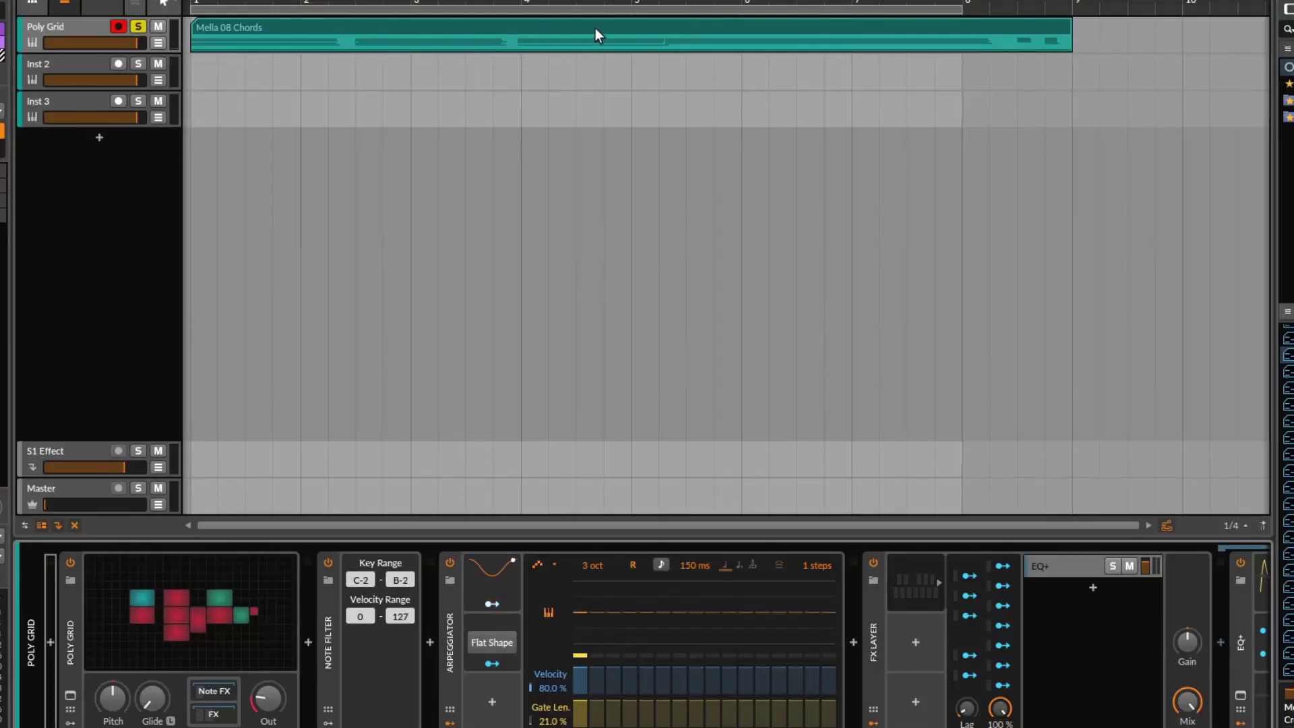
Check the Mella 08 Chords clip's low key-switch notes, return to the device chain, and play.
{"action": "double_click", "coordinate": [597, 34]}
{"action": "scroll", "coordinate": [809, 485], "scroll_direction": "down", "scroll_amount": 1}
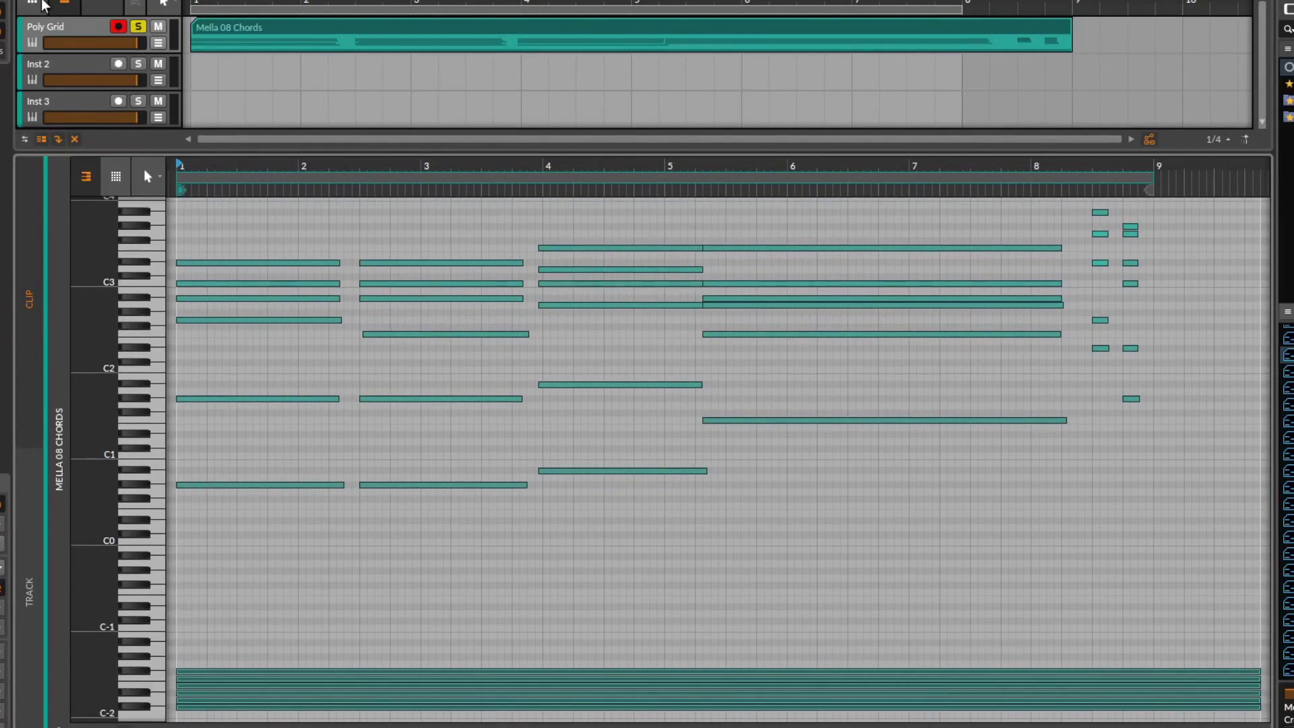
{"action": "double_click", "coordinate": [70, 22]}
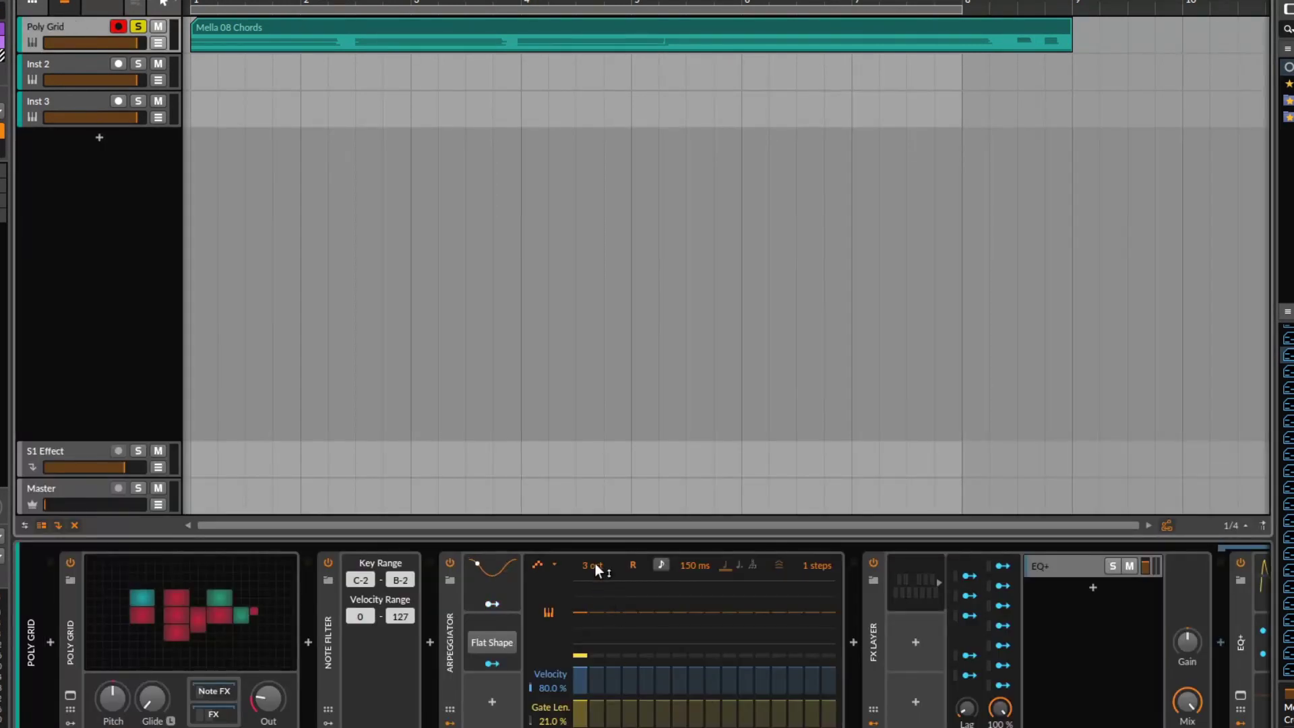
{"action": "key", "text": "space"}
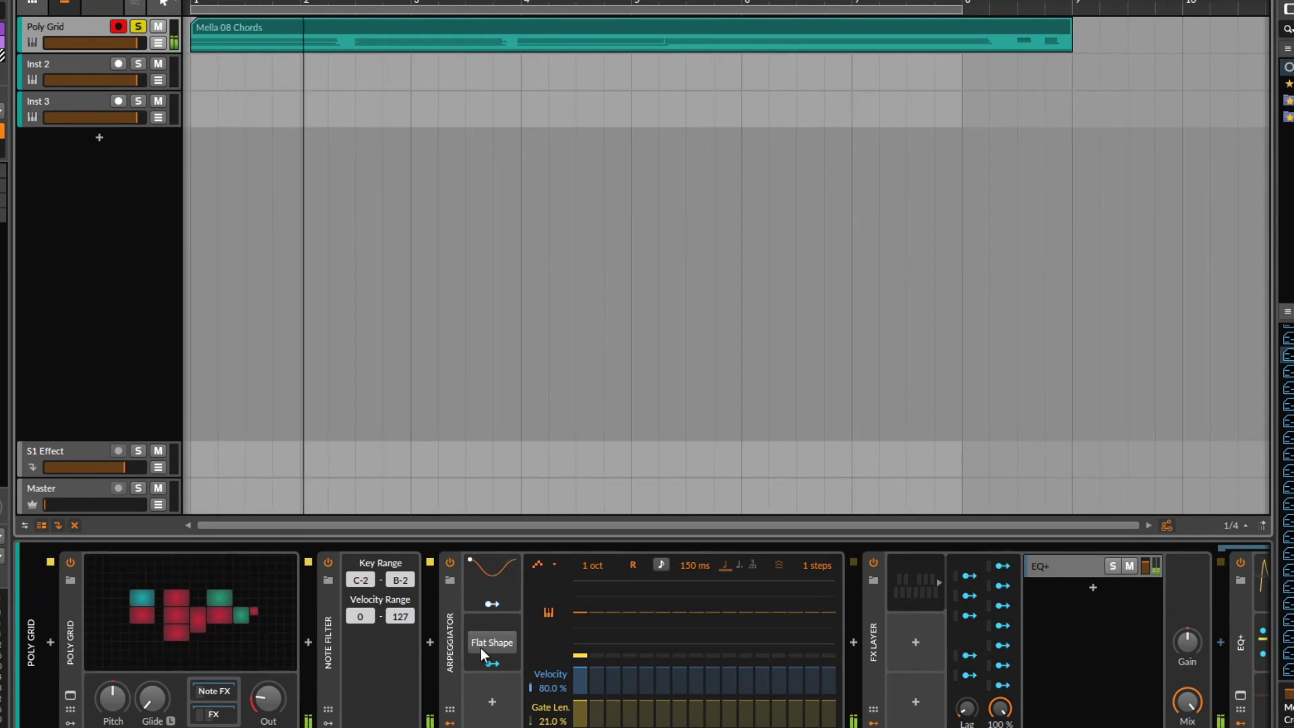
Set the arpeggiator rate to a synced triplet 1/2.
{"action": "left_click_drag", "start_coordinate": [701, 572], "coordinate": [701, 501]}
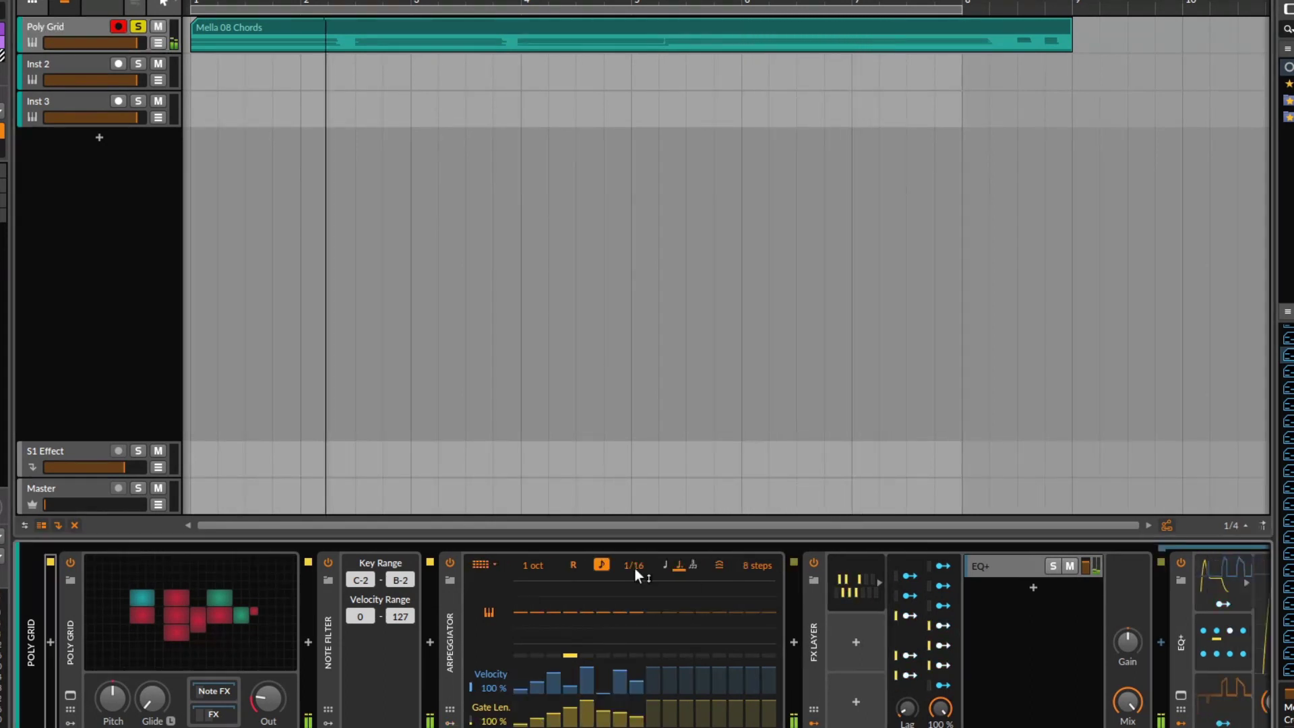
{"action": "left_click_drag", "start_coordinate": [634, 567], "coordinate": [563, 612]}
{"action": "left_click", "coordinate": [690, 566]}
{"action": "left_click_drag", "start_coordinate": [636, 563], "coordinate": [636, 539]}
Choose a different arpeggio mode and lengthen step 2's gate.
{"action": "left_click", "coordinate": [484, 567]}
{"action": "left_click", "coordinate": [512, 547]}
{"action": "left_click_drag", "start_coordinate": [537, 715], "coordinate": [537, 703]}
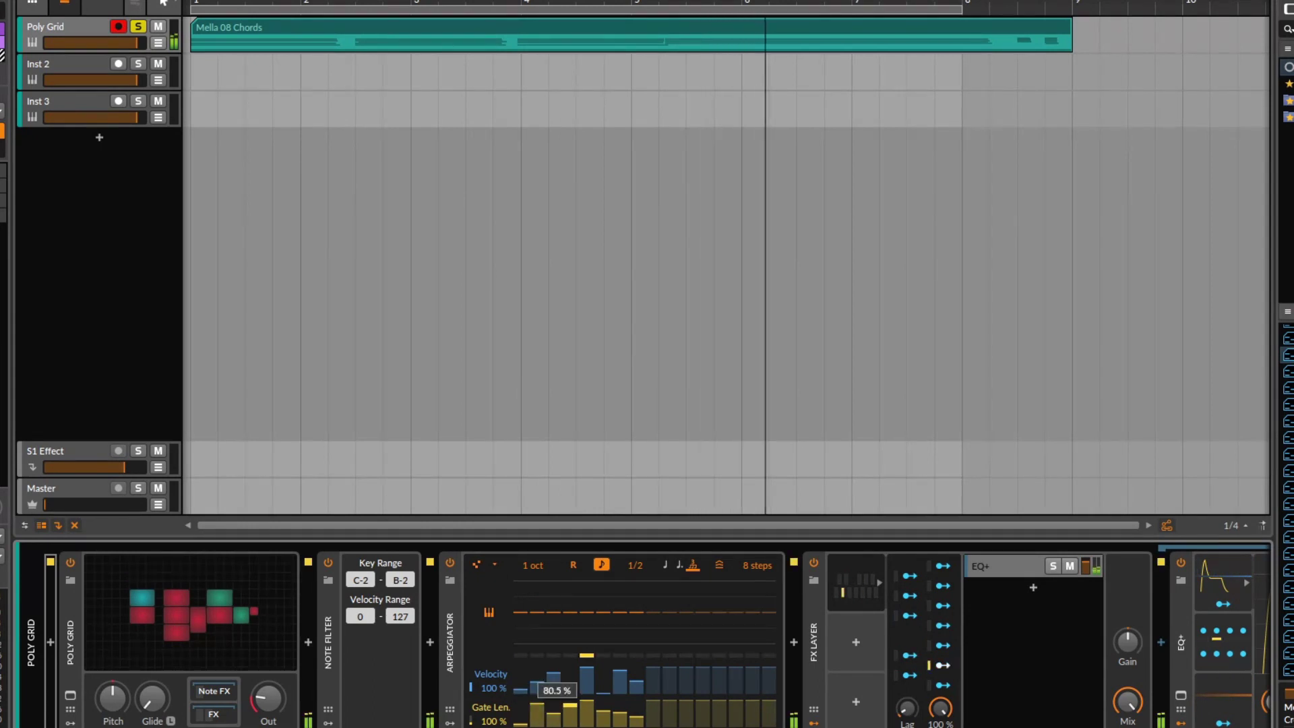